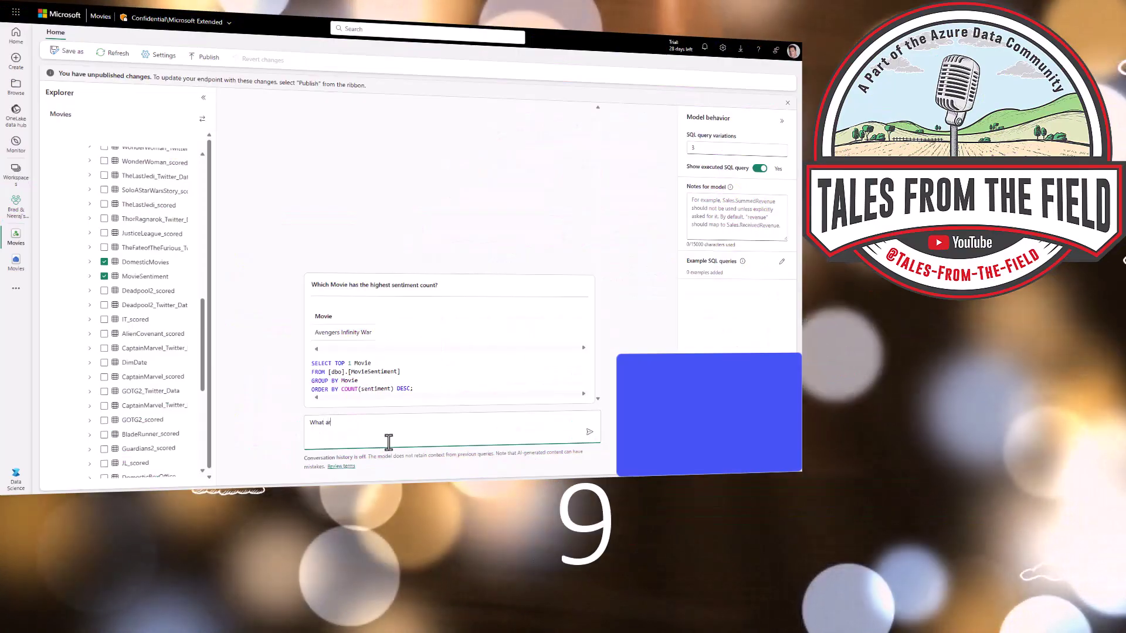
# Step: Ask the AI skill 'What are the top 10 movies by positive sentiment count?'
pyautogui.write('10 movies by sentiment c')
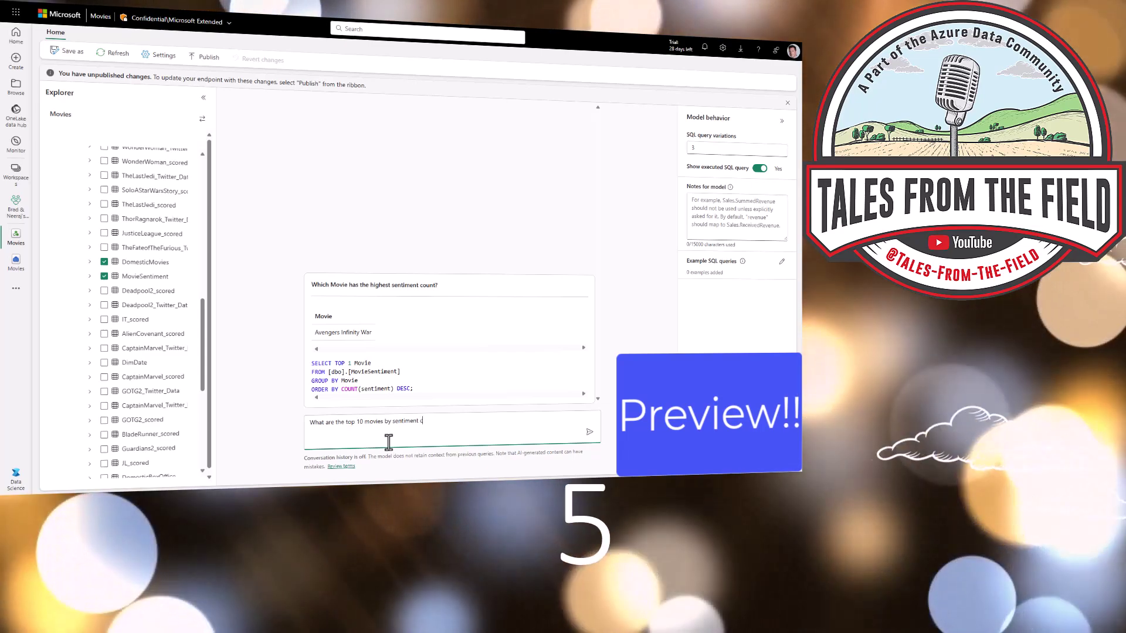
pyautogui.press('BackSpace')
pyautogui.press('BackSpace')
pyautogui.press('BackSpace')
pyautogui.press('BackSpace')
pyautogui.press('BackSpace')
pyautogui.press('BackSpace')
pyautogui.press('BackSpace')
pyautogui.press('BackSpace')
pyautogui.press('BackSpace')
pyautogui.press('BackSpace')
pyautogui.write('positive sentiment')
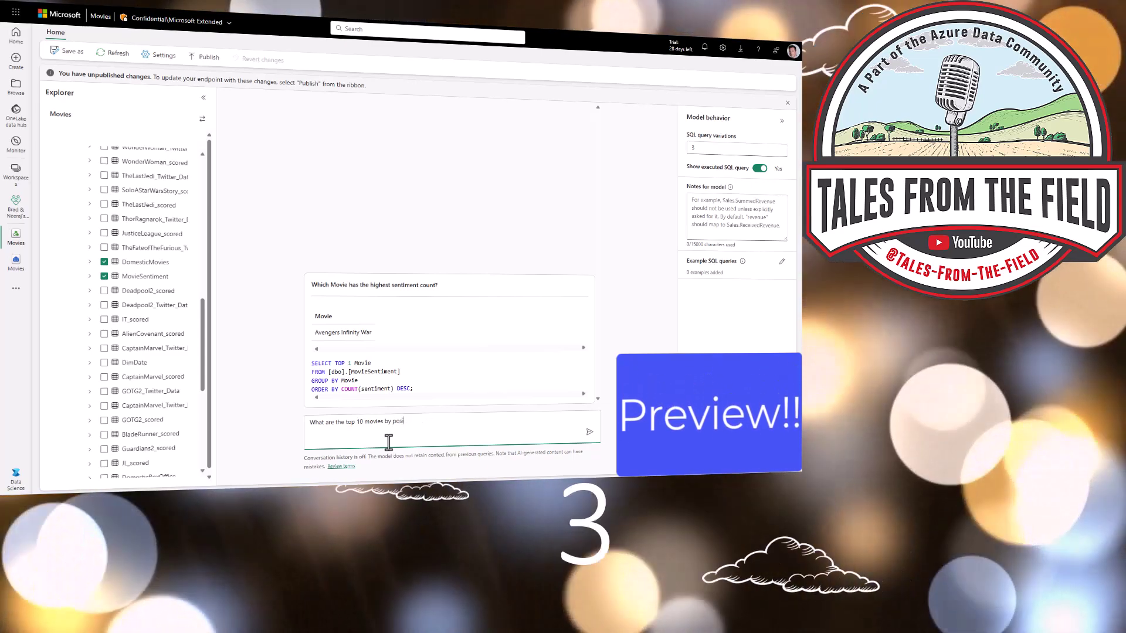
pyautogui.press('Return')
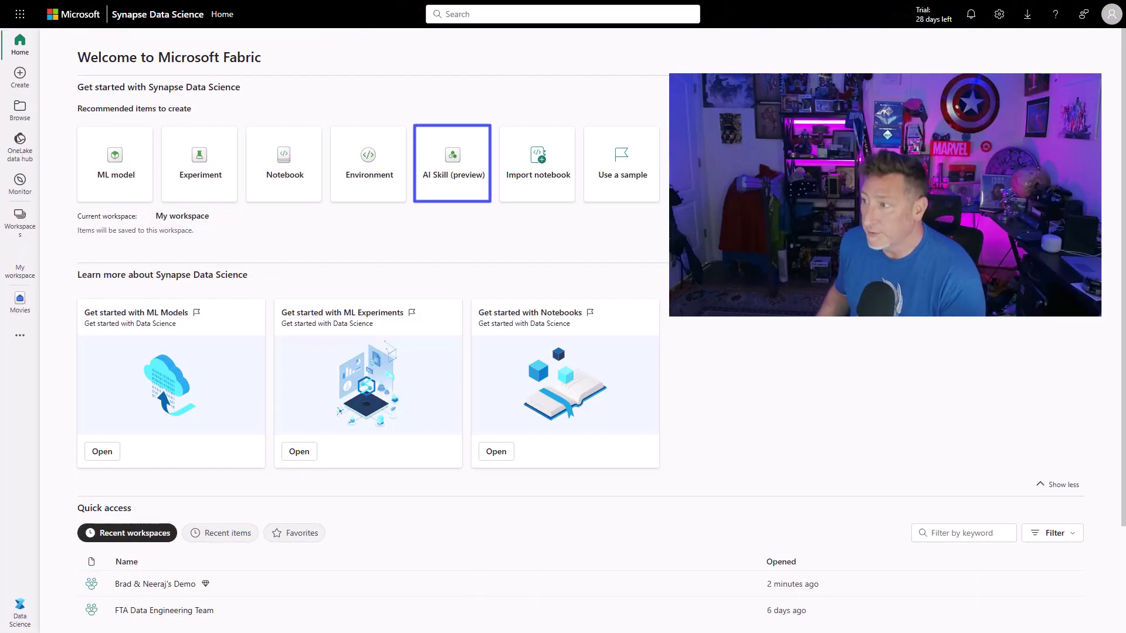
# Step: Create an AI skill named Movies_AISkill with the Movies warehouse as its data source
pyautogui.click(464, 189)
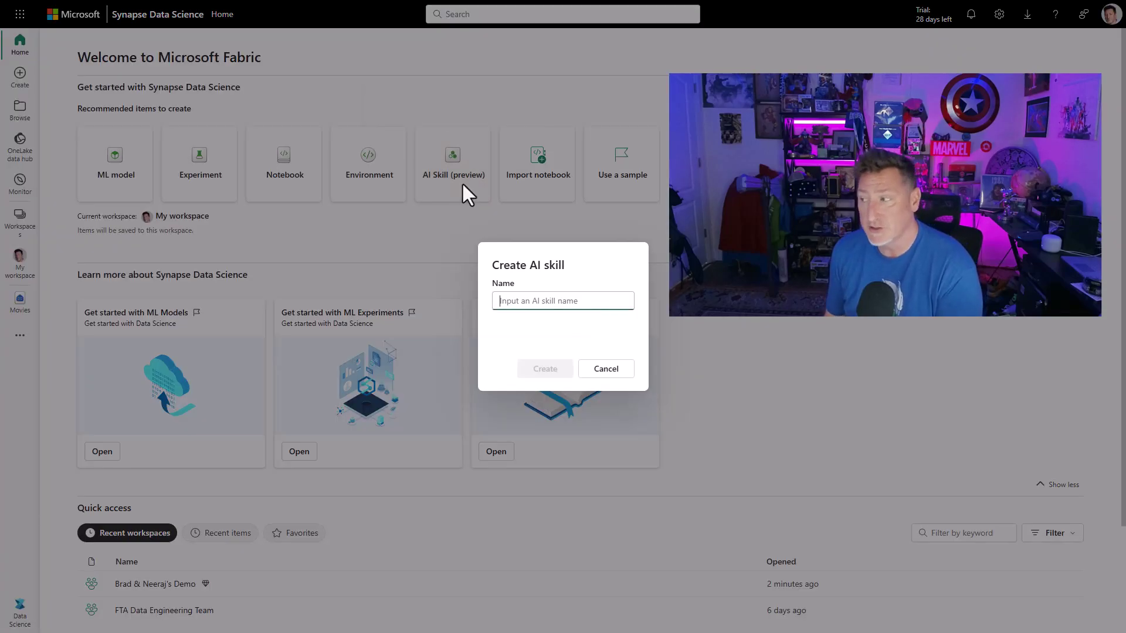
pyautogui.write('Movies_AISkill')
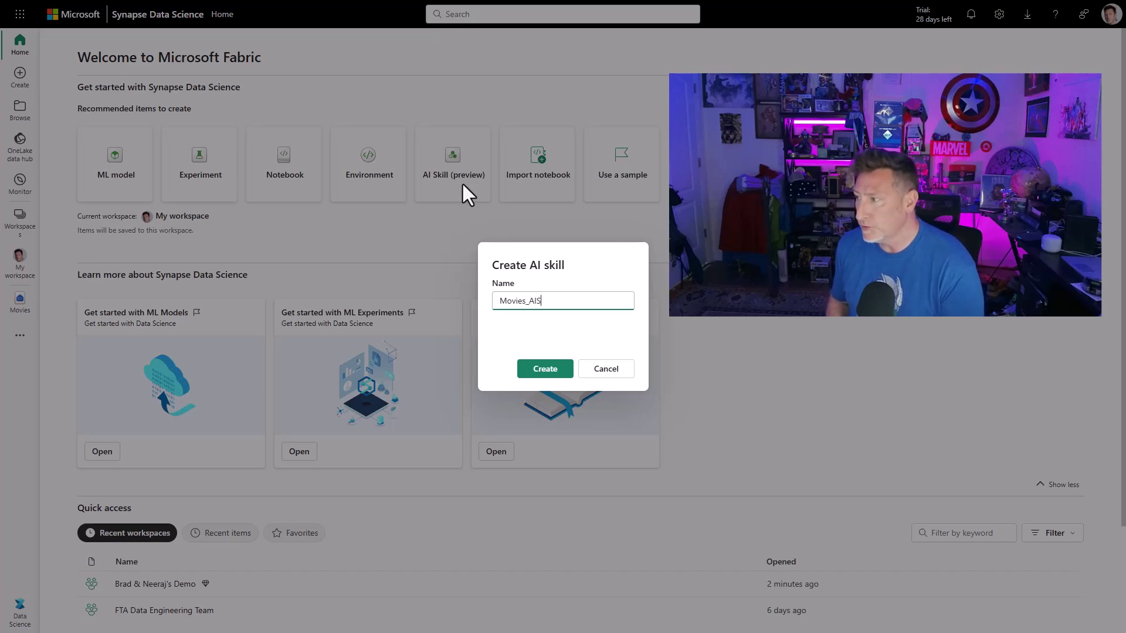
pyautogui.click(536, 374)
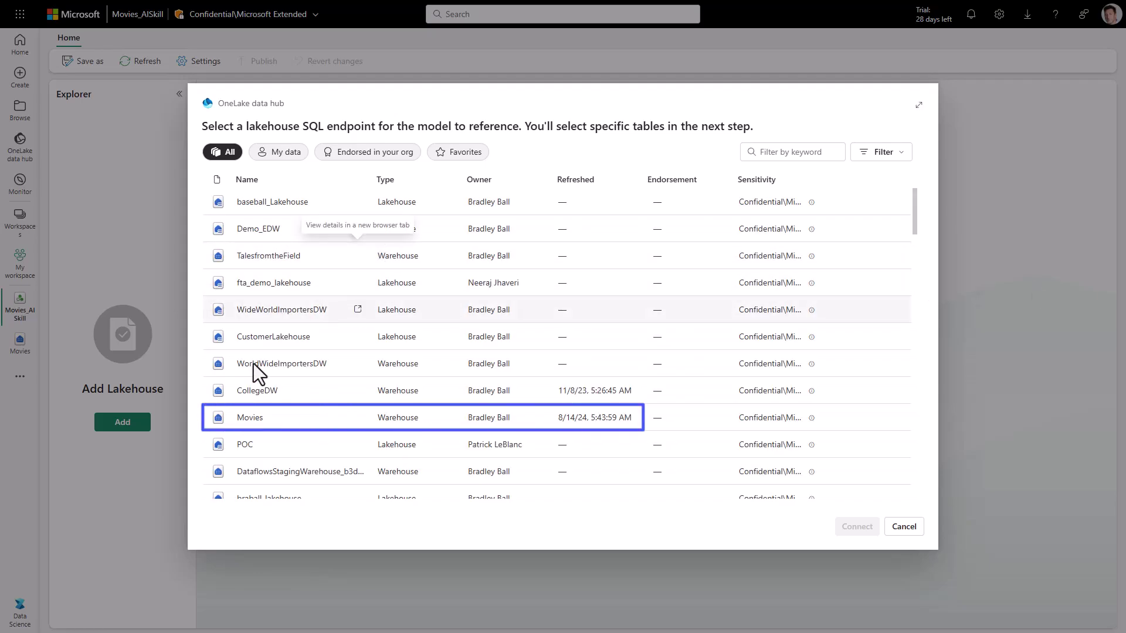
pyautogui.click(462, 415)
pyautogui.click(856, 527)
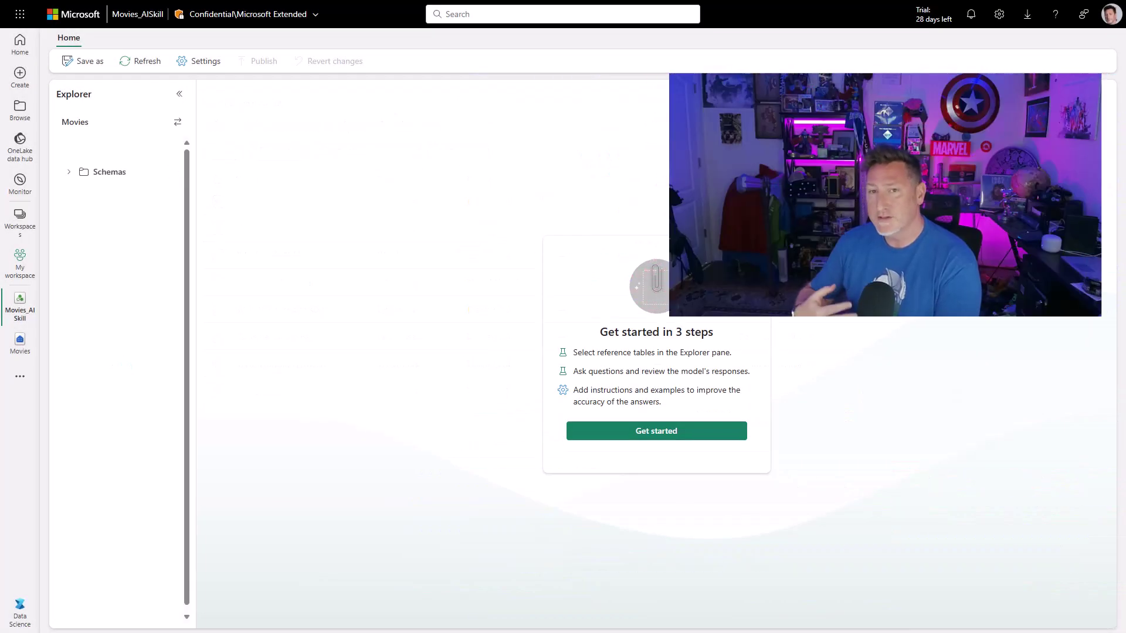
# Step: Expand dbo tables, widen the Explorer, and tick BlackPanther_scored and InfinityWar_scored
pyautogui.click(70, 172)
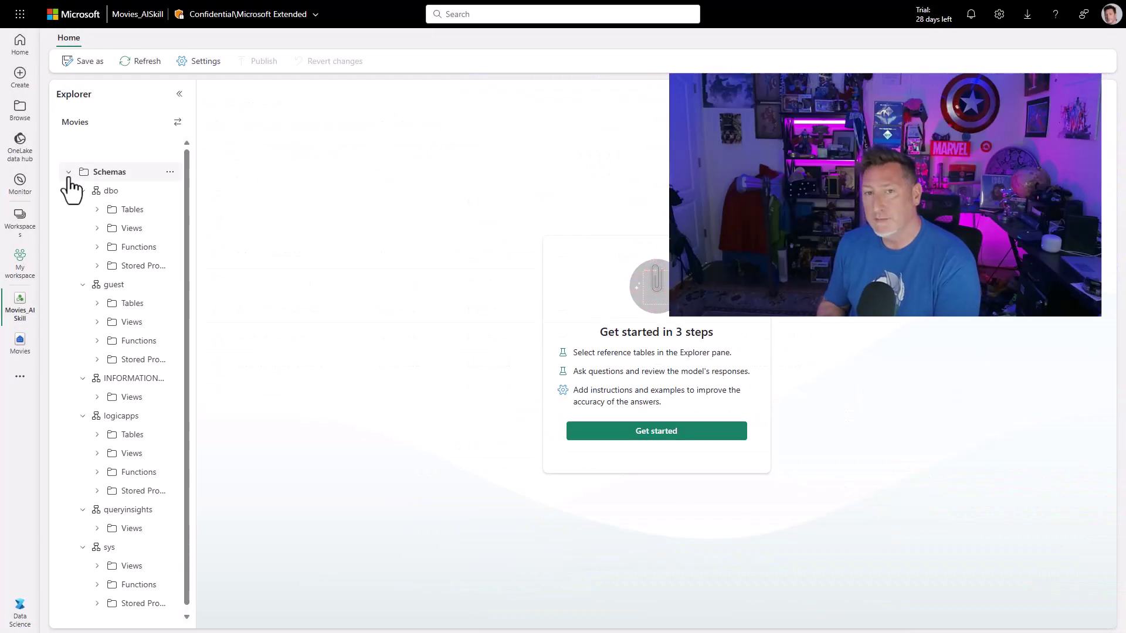
pyautogui.click(97, 210)
pyautogui.moveTo(194, 289); pyautogui.dragTo(314, 297)
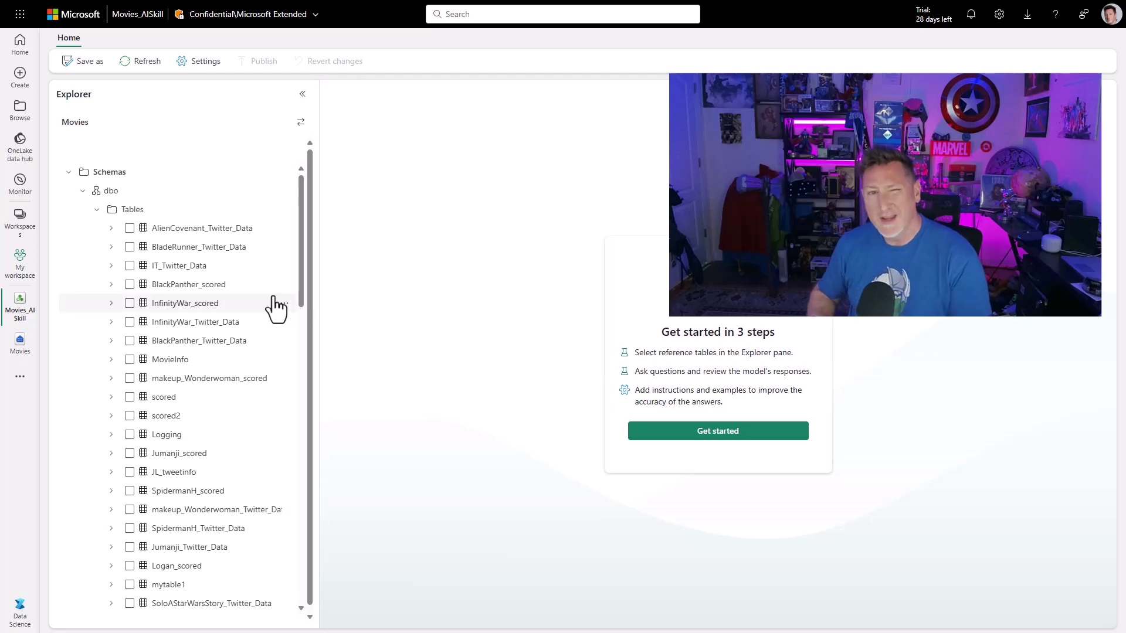
pyautogui.click(130, 285)
pyautogui.click(130, 359)
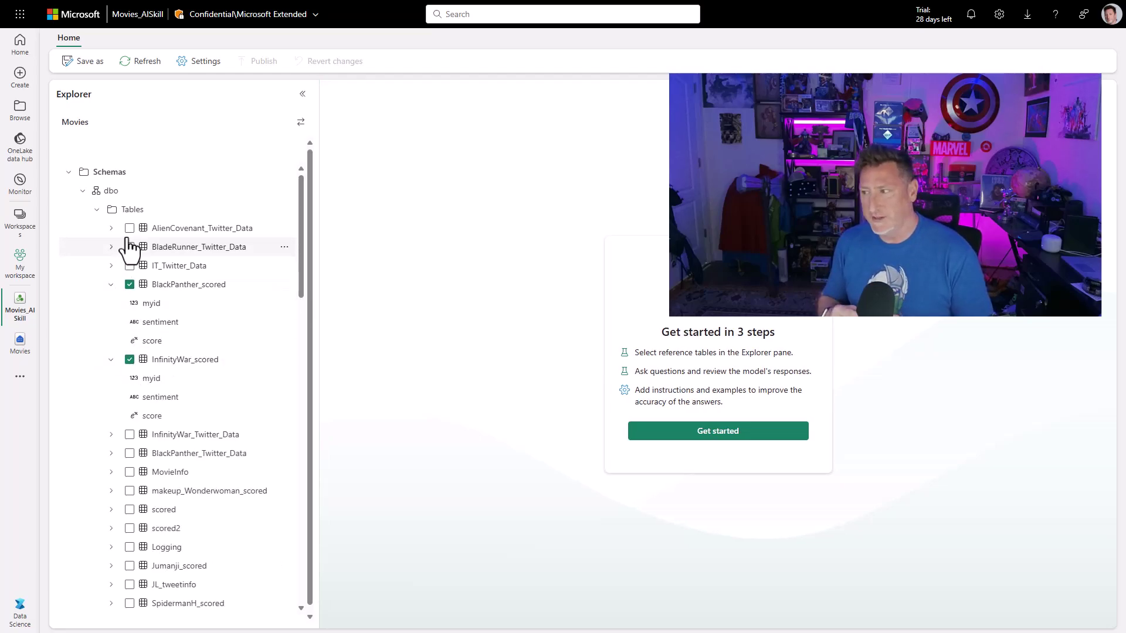
pyautogui.click(130, 228)
pyautogui.click(130, 229)
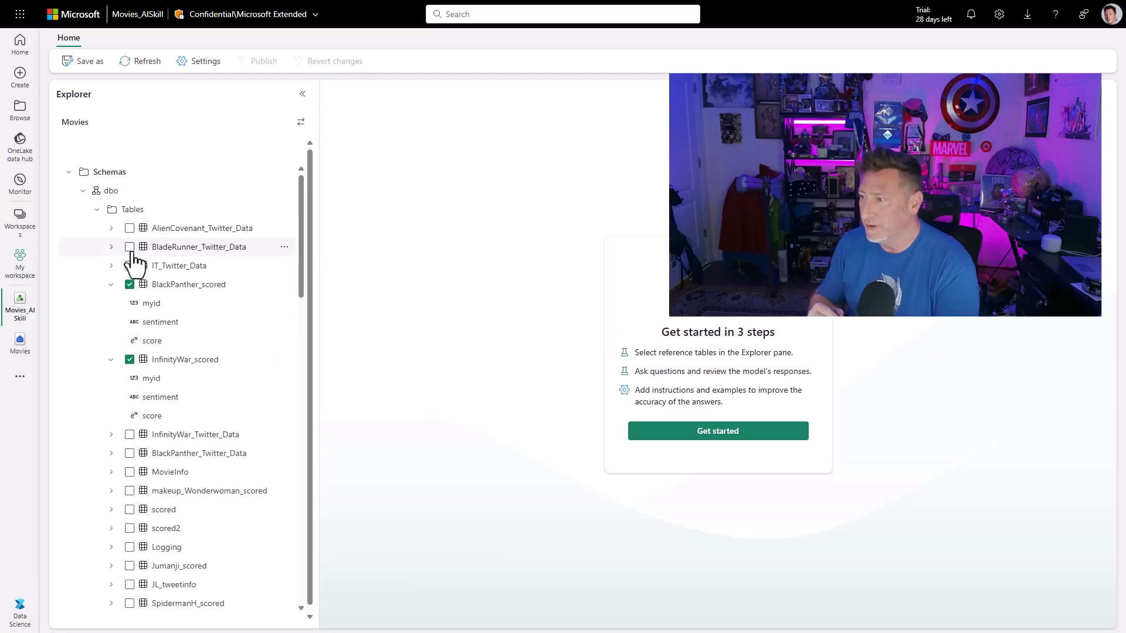
# Step: Also tick ThorRagnarok_scored, Deadpool2_scored, CaptainMarvel_scored, Guardians2_scored and GOTG2_scored
pyautogui.moveTo(301, 296); pyautogui.dragTo(307, 483)
pyautogui.click(129, 400)
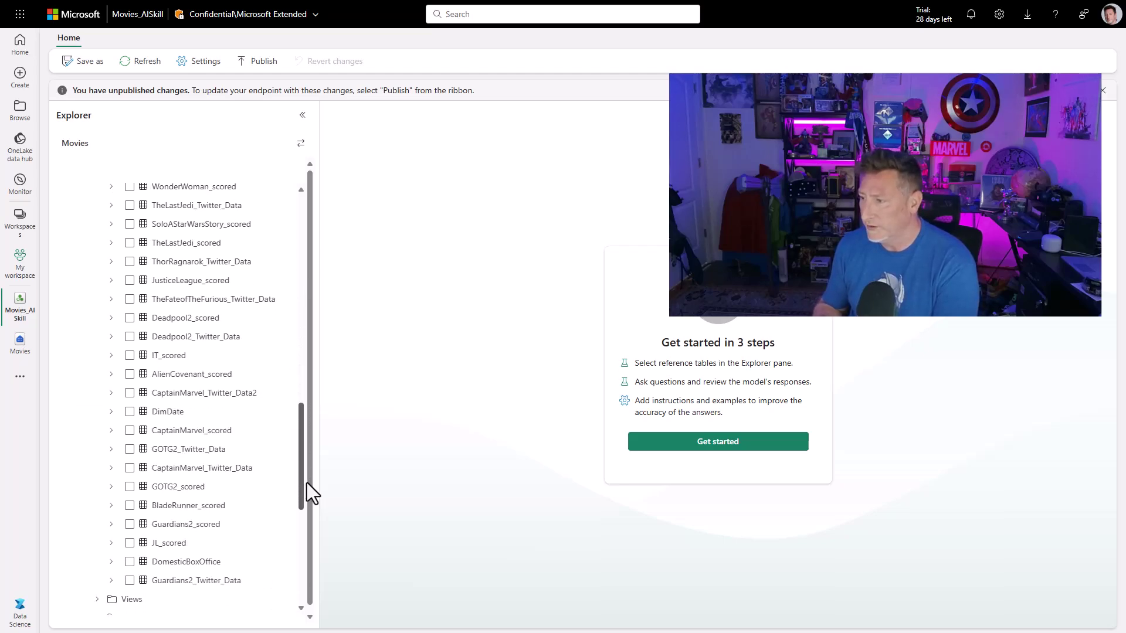
pyautogui.click(129, 318)
pyautogui.moveTo(307, 462); pyautogui.dragTo(304, 518)
pyautogui.click(128, 264)
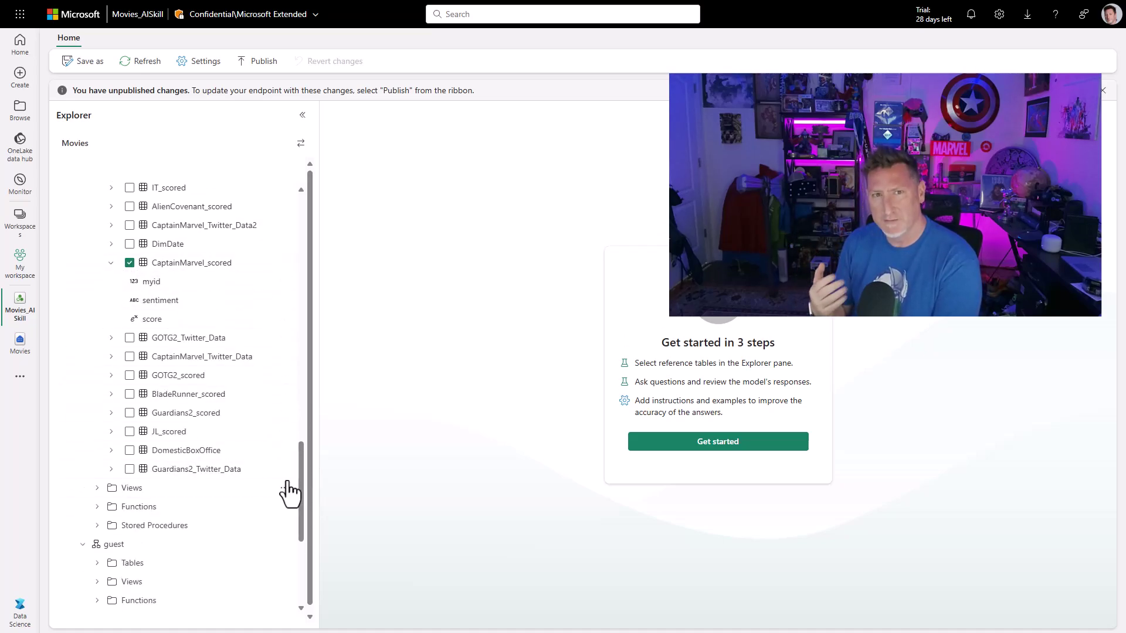
pyautogui.click(170, 450)
pyautogui.click(130, 413)
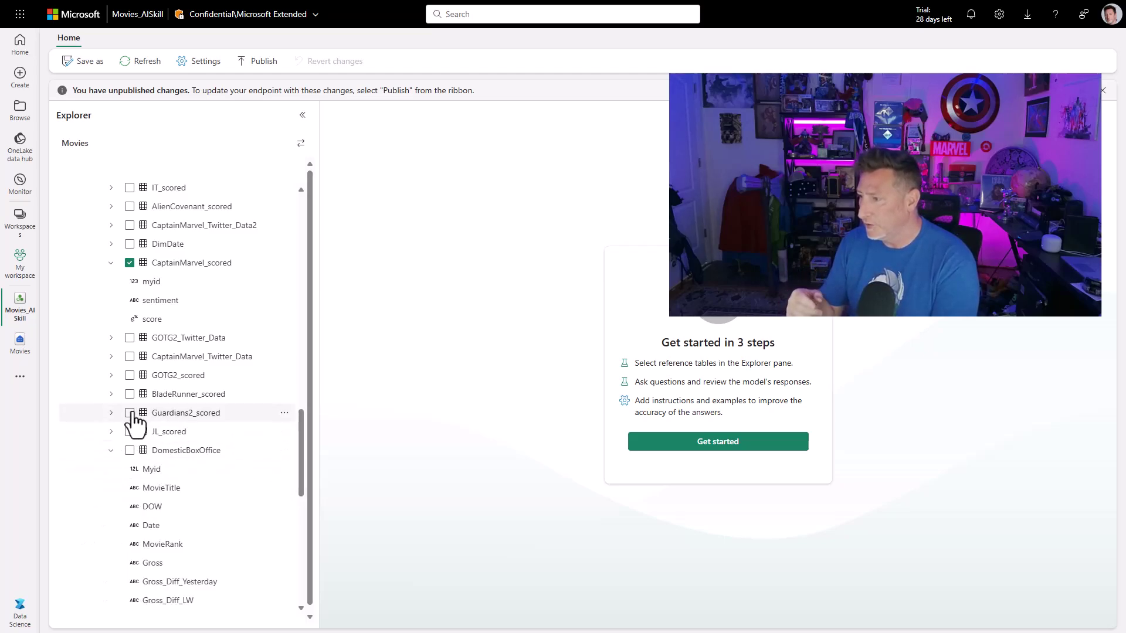
pyautogui.click(128, 376)
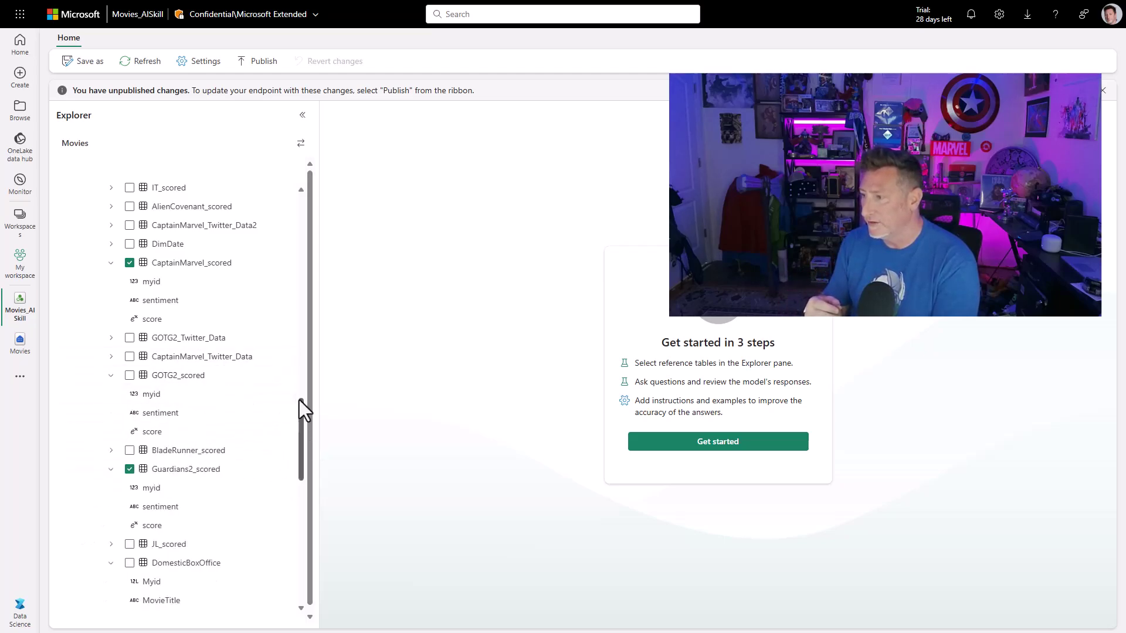
pyautogui.moveTo(301, 402); pyautogui.dragTo(303, 506)
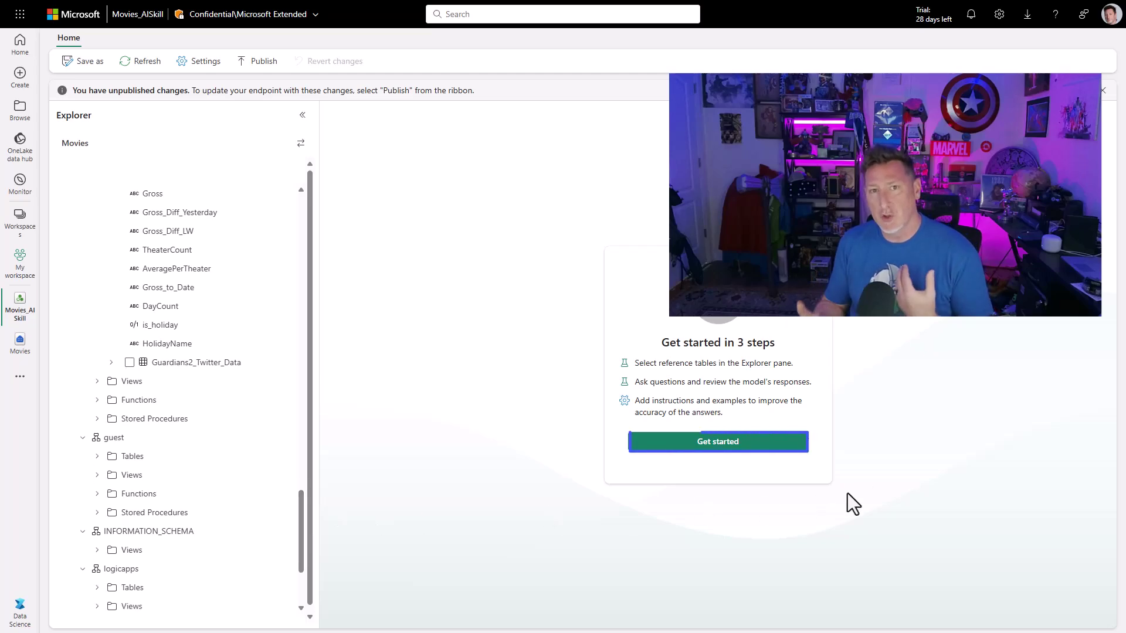
# Step: In the chat test view, ask 'what table with the text scored in the name has the highest count?'
pyautogui.click(765, 445)
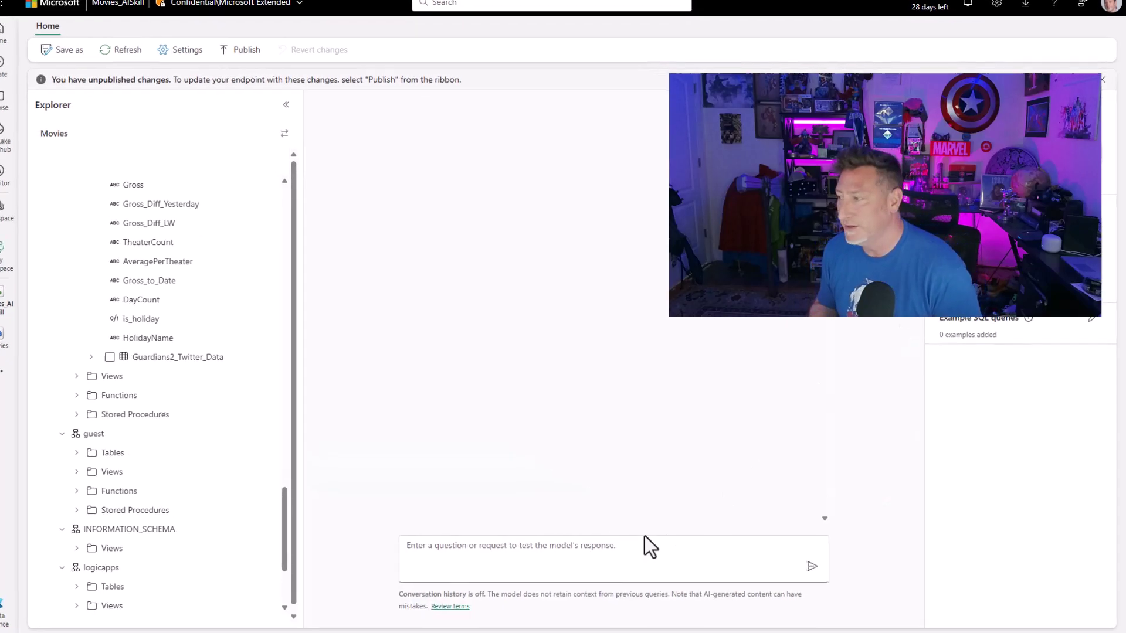
pyautogui.click(544, 569)
pyautogui.write('w')
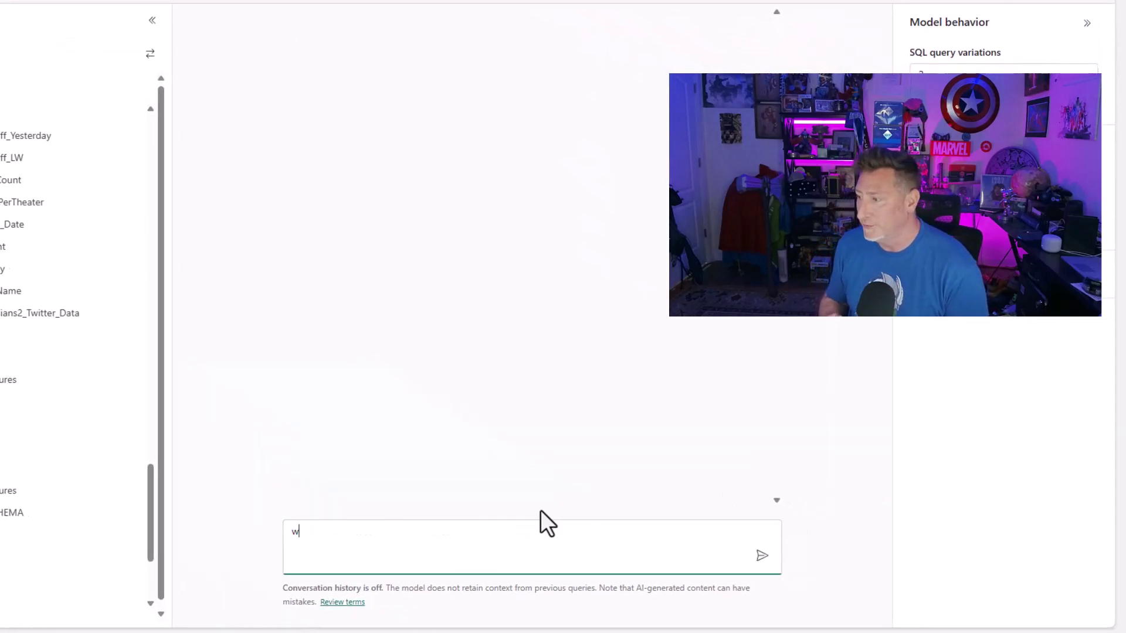
pyautogui.write('hat table with')
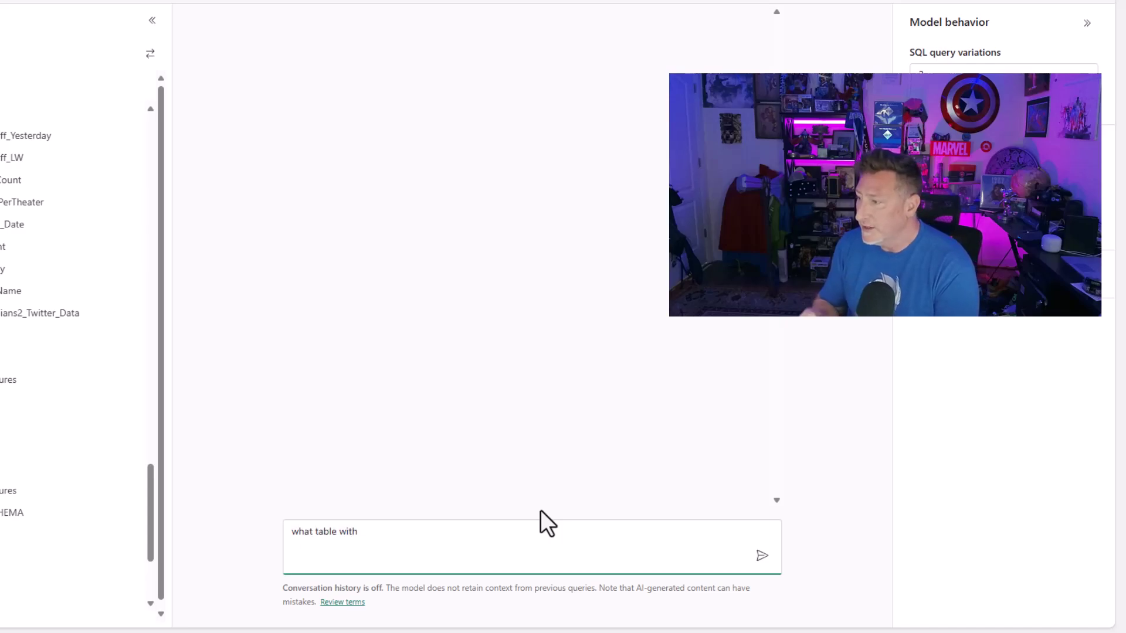
pyautogui.write(' the text scored')
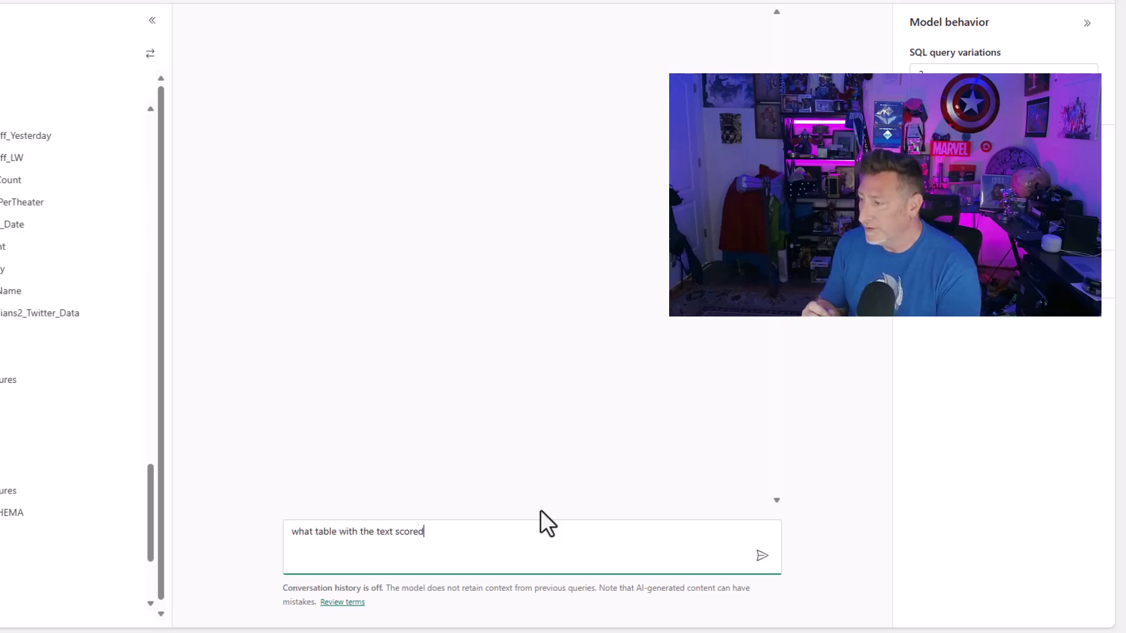
pyautogui.write(' in the name has the highe')
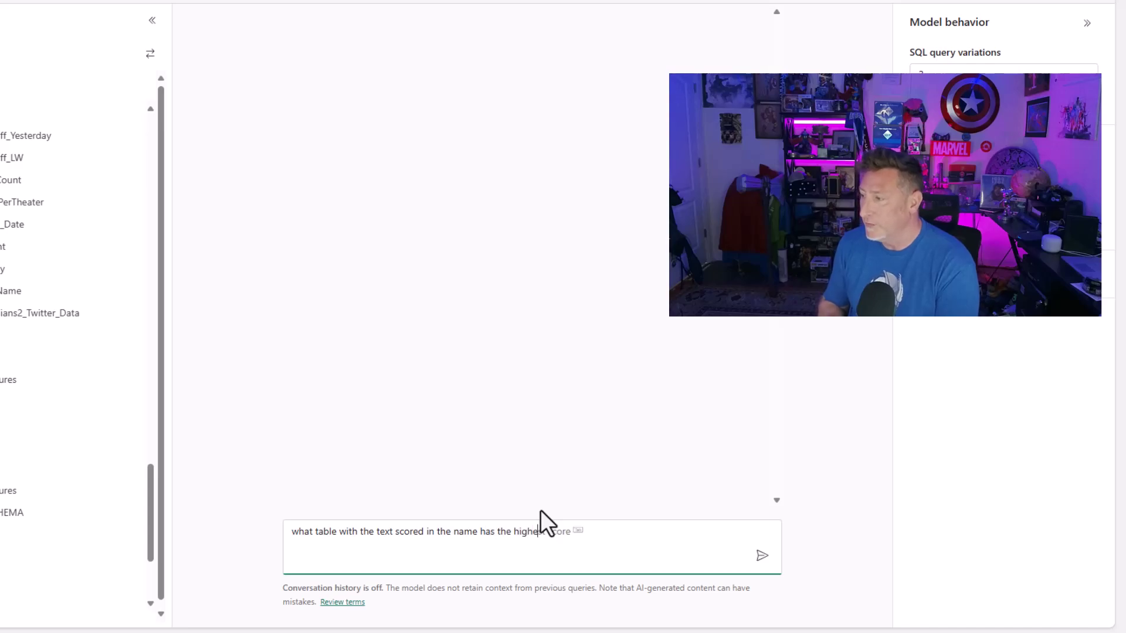
pyautogui.write('st count?')
pyautogui.press('Return')
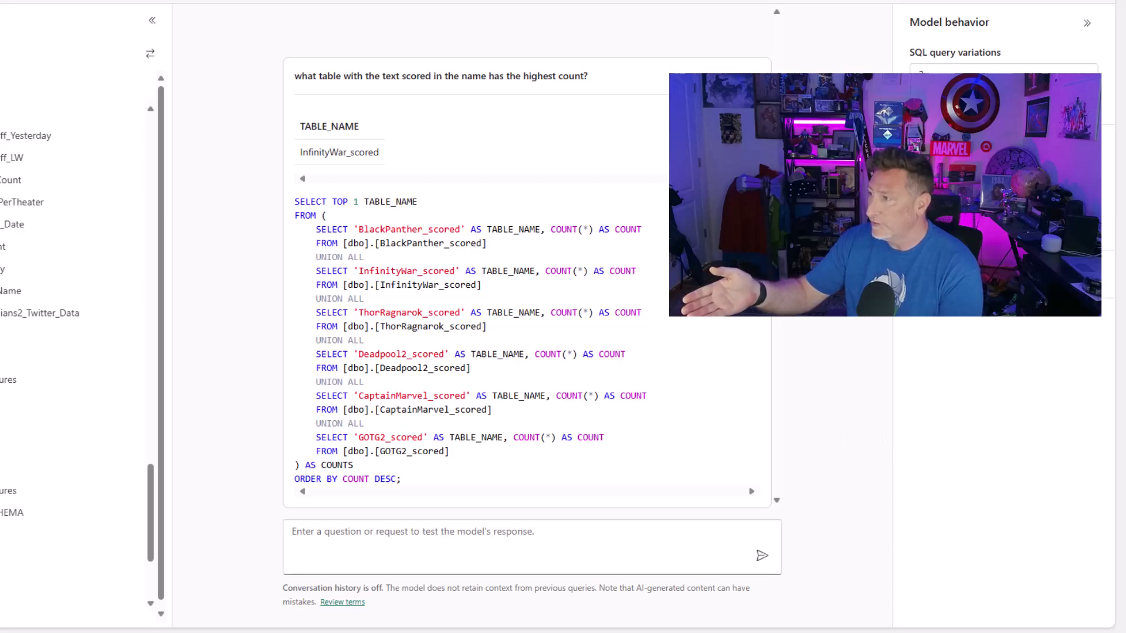
pyautogui.click(356, 554)
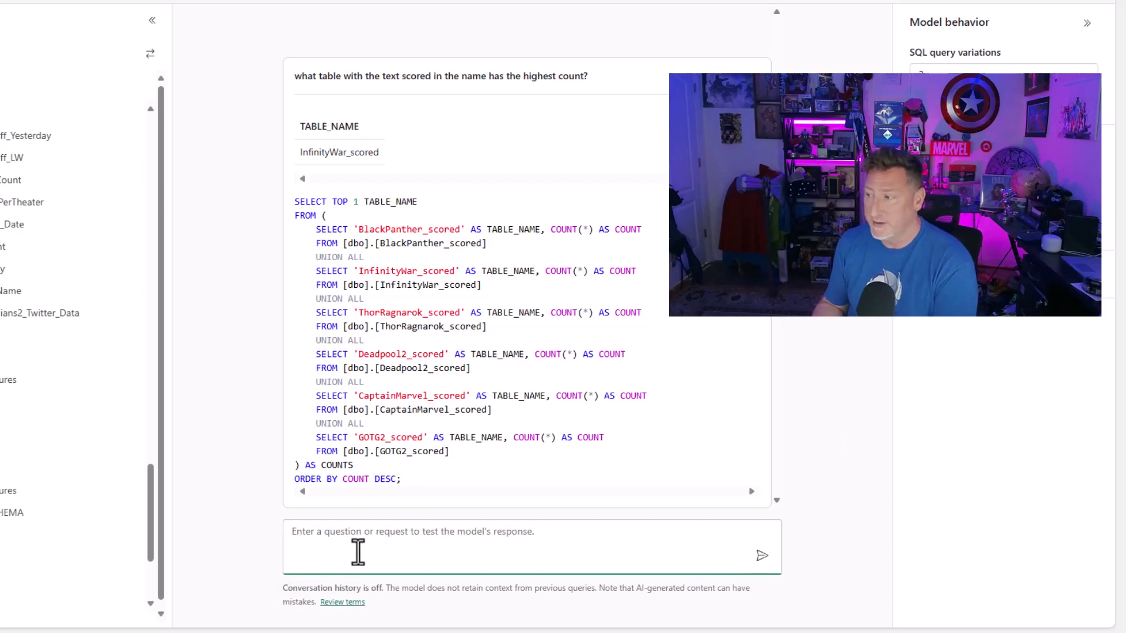
# Step: Ask a follow-up about the count for the scored table with the highest count
pyautogui.write('what table with the text sc')
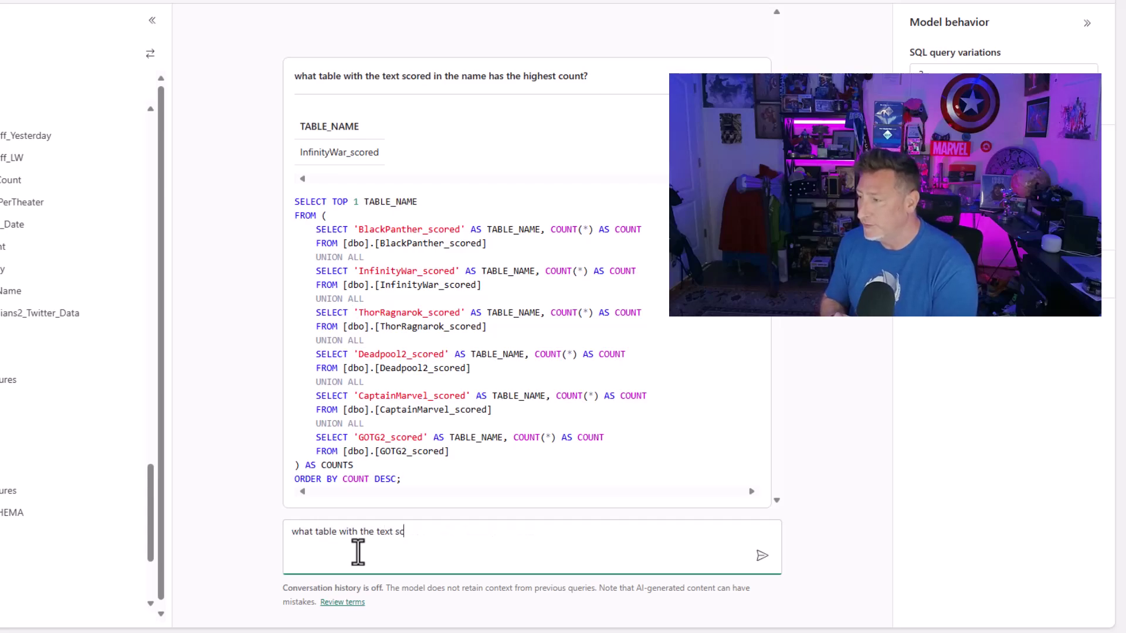
pyautogui.write('ored in the name has the hightest count')
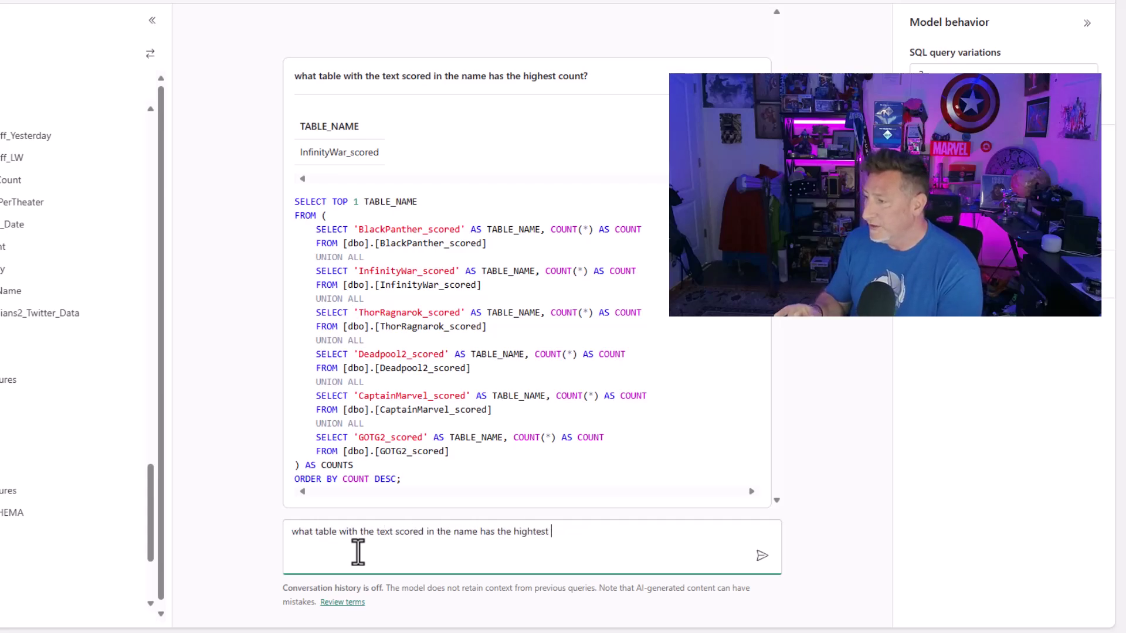
pyautogui.press('BackSpace')
pyautogui.press('BackSpace')
pyautogui.press('BackSpace')
pyautogui.press('BackSpace')
pyautogui.press('BackSpace')
pyautogui.press('BackSpace')
pyautogui.press('BackSpace')
pyautogui.press('BackSpace')
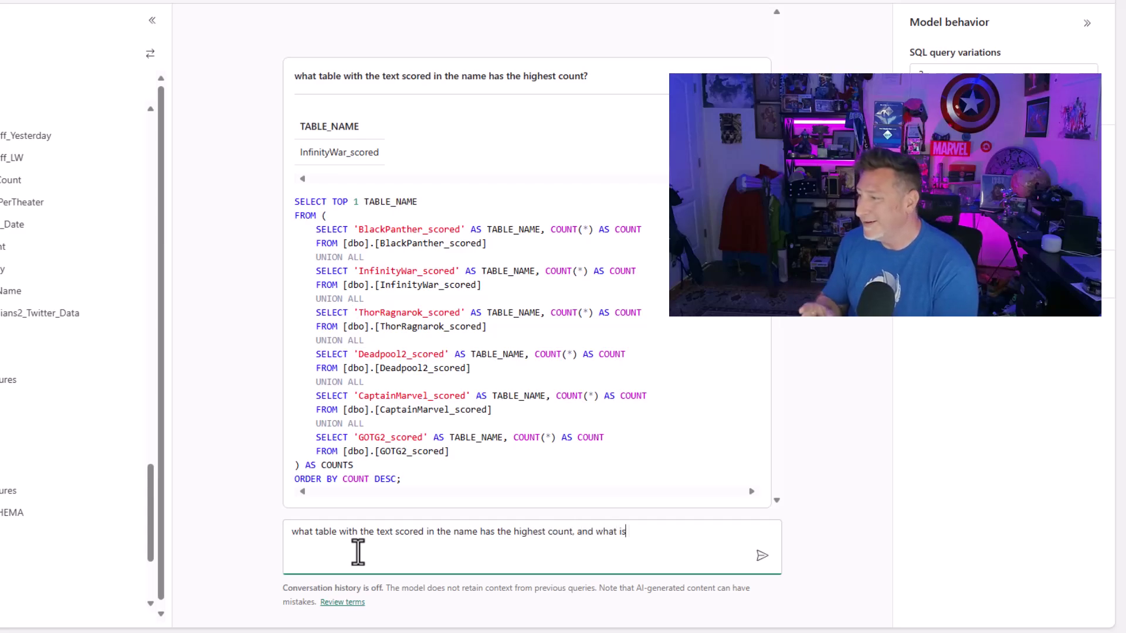
pyautogui.write('oun')
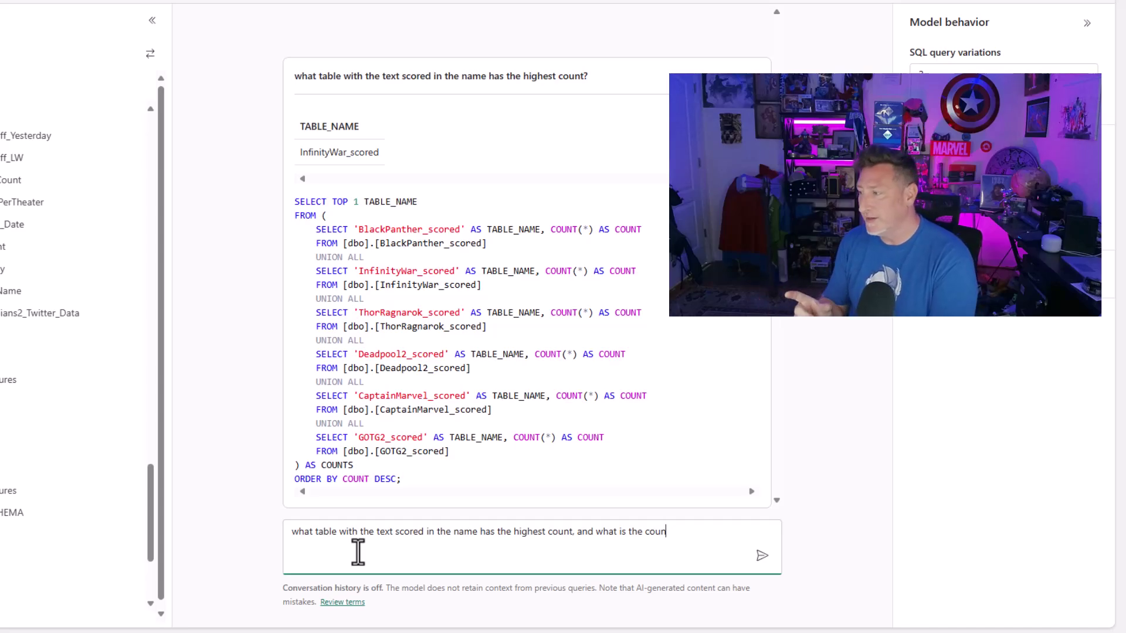
pyautogui.write('t for that table?')
pyautogui.press('Return')
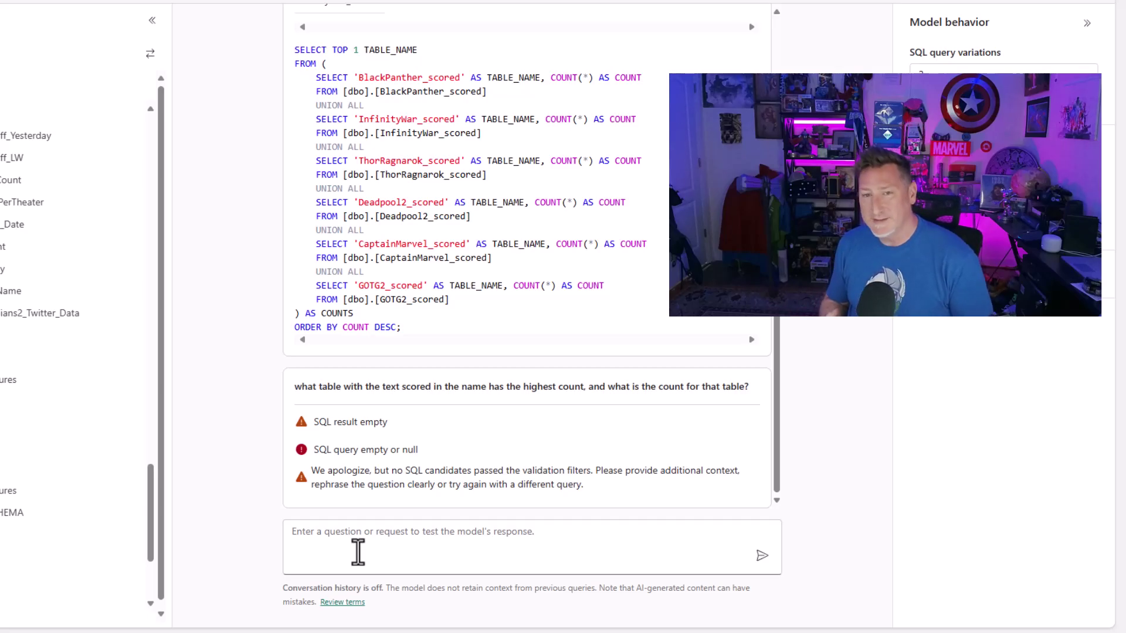
# Step: Ask for the total number of rows in the scored tables
pyautogui.click(358, 552)
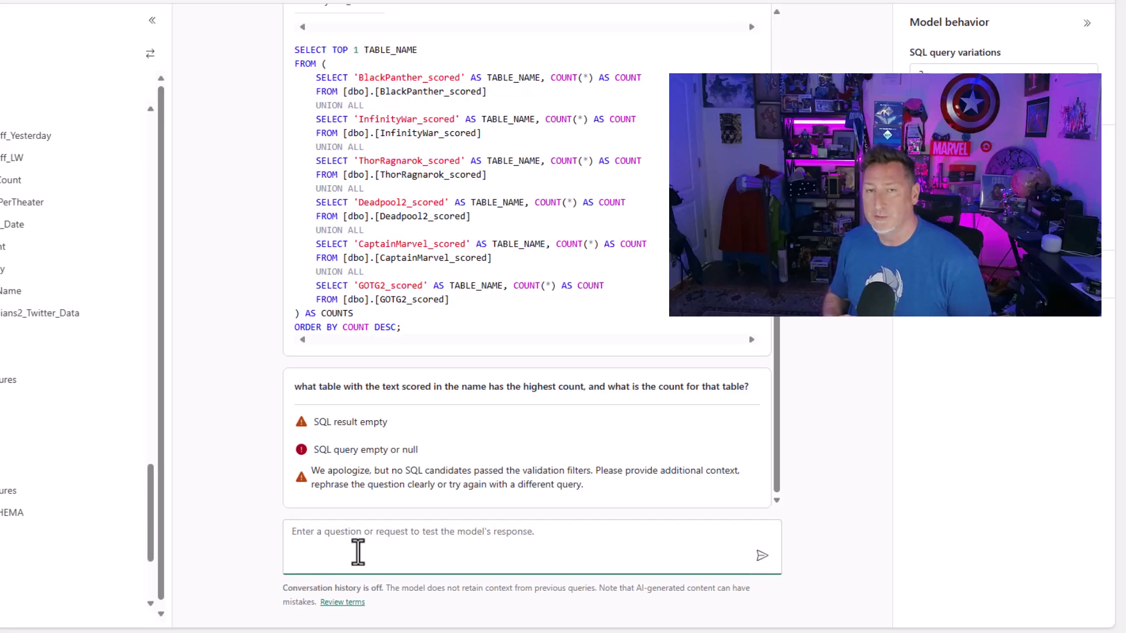
pyautogui.write('What are the toto')
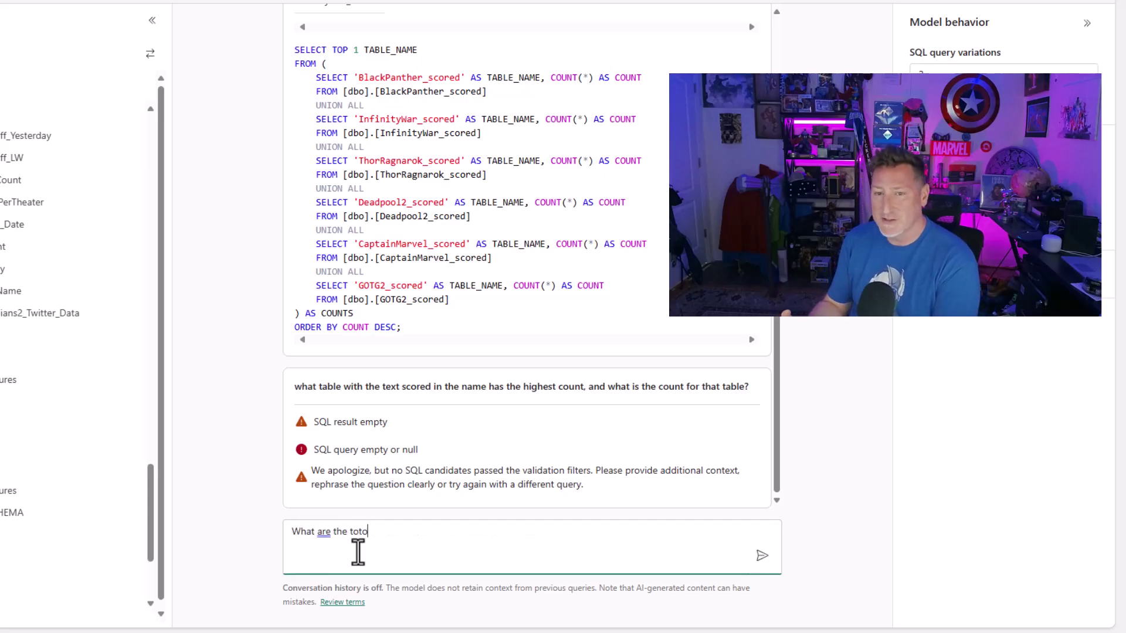
pyautogui.write('l number of rows for each table that has the text scored in the')
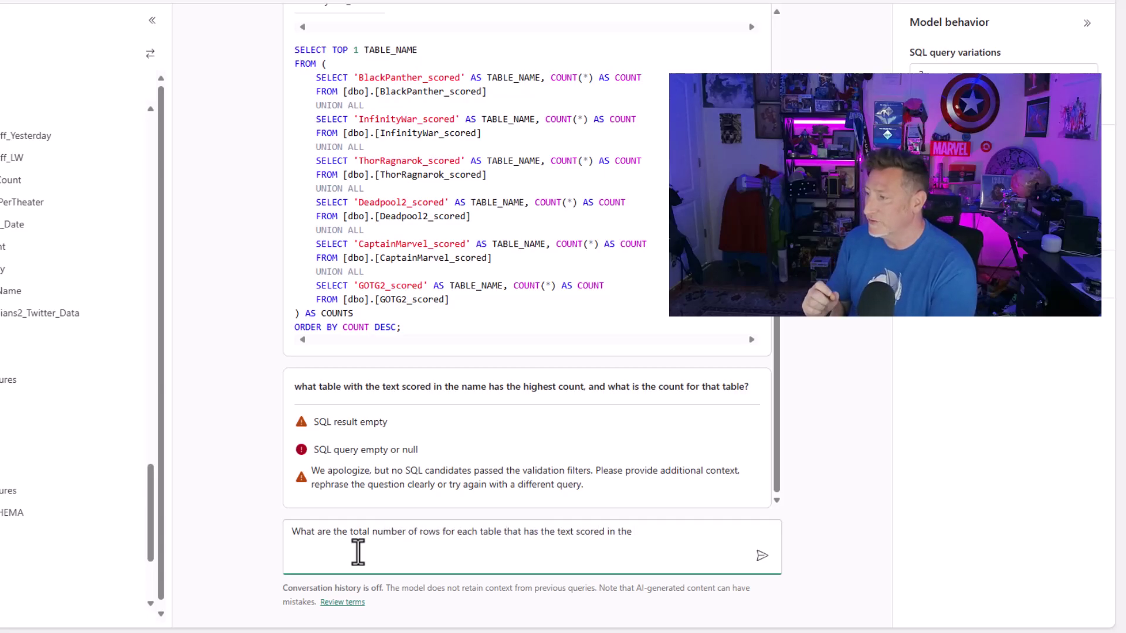
pyautogui.write(' name')
pyautogui.press('Return')
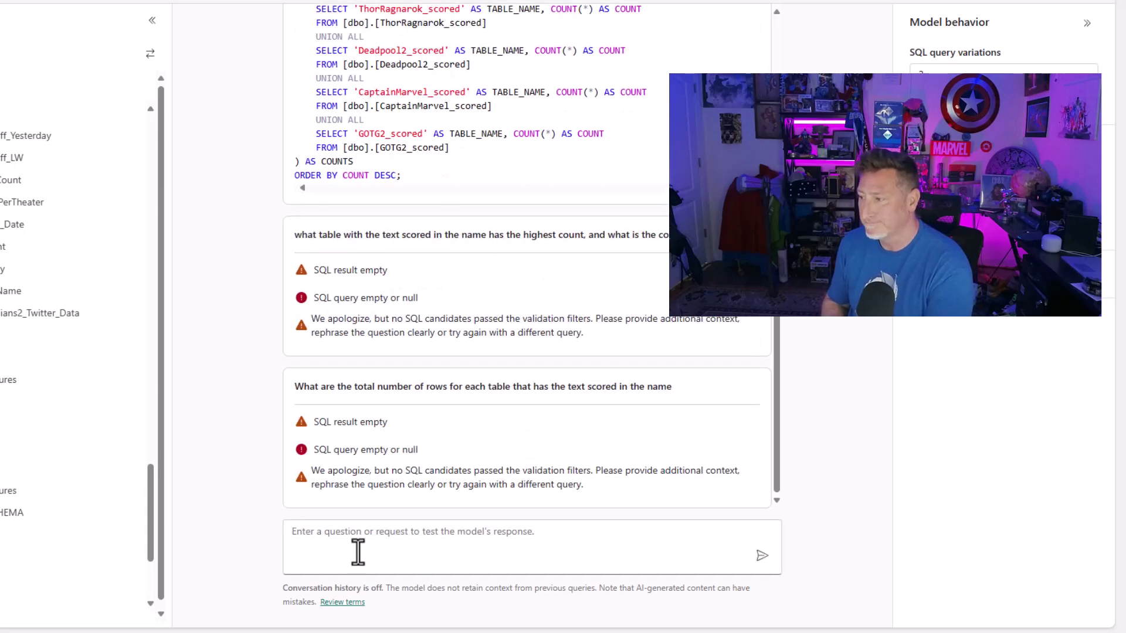
# Step: Ask which domestic movie has the highest gross
pyautogui.click(377, 556)
pyautogui.write('Which Domestic Movie')
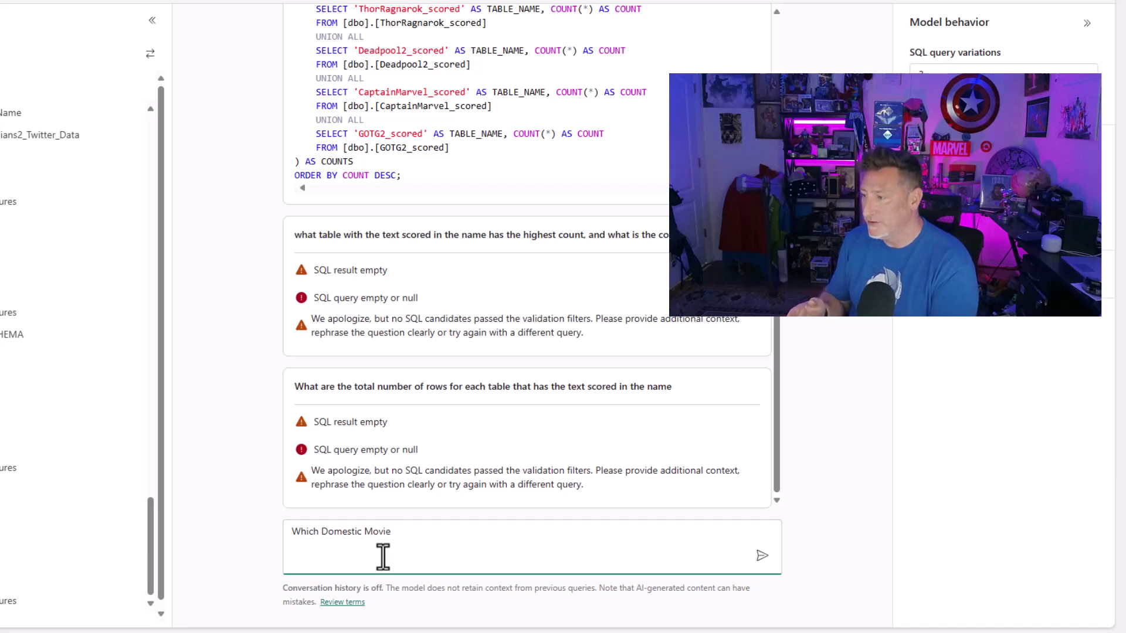
pyautogui.write(' has the highest gross')
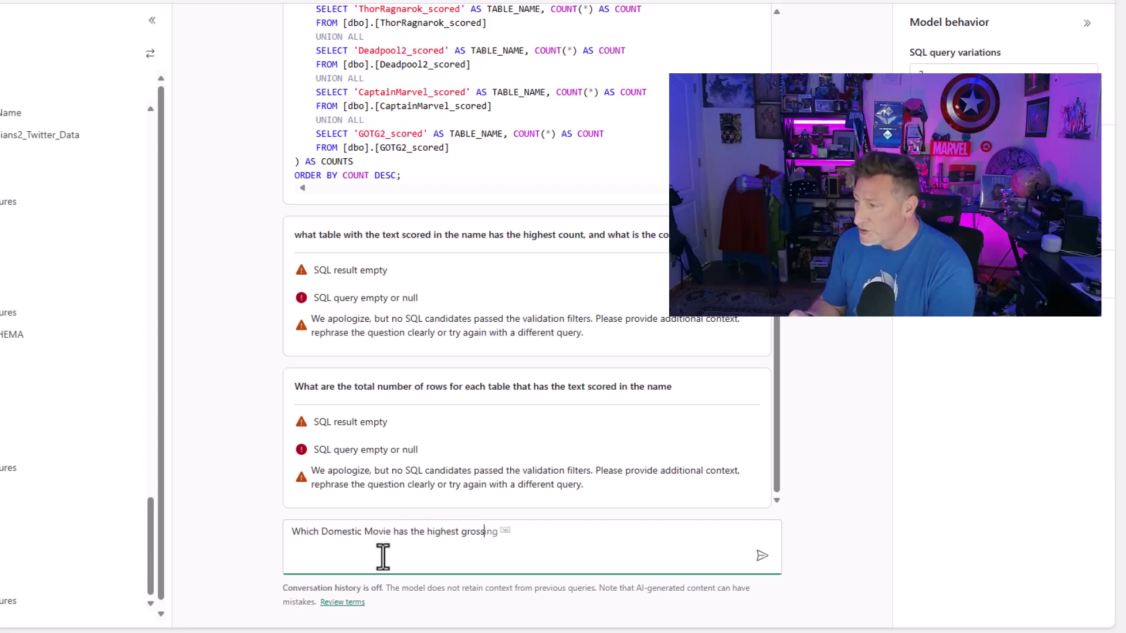
pyautogui.write('?')
pyautogui.press('Return')
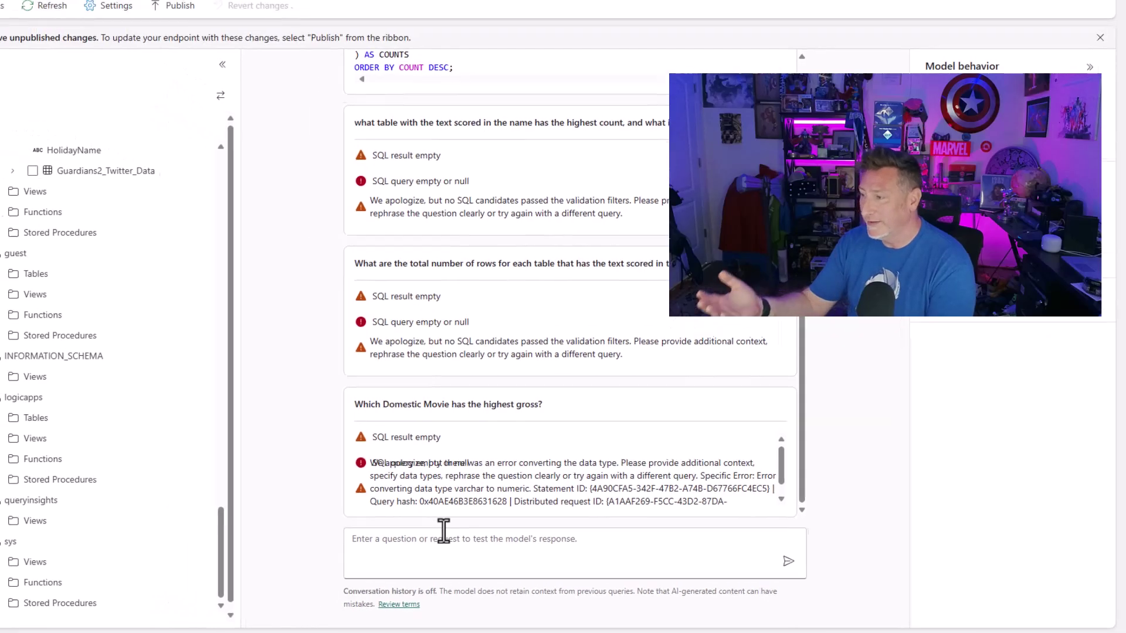
# Step: Open the Movies warehouse, start Copilot, and preview the DomesticBoxOffice table's data
pyautogui.click(20, 342)
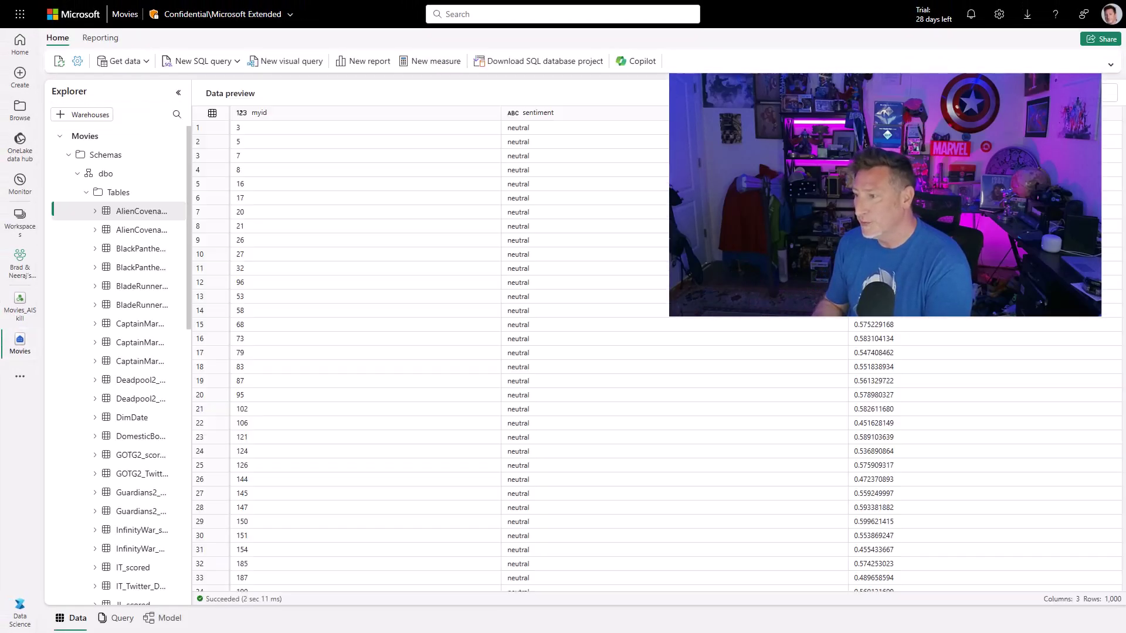
pyautogui.click(639, 61)
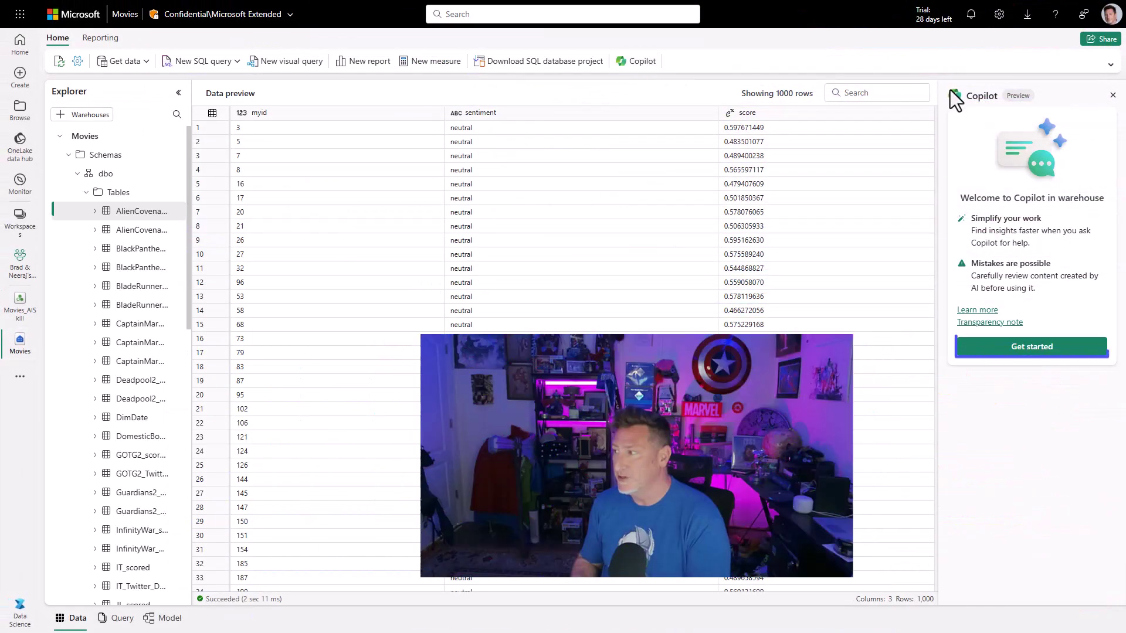
pyautogui.click(1024, 349)
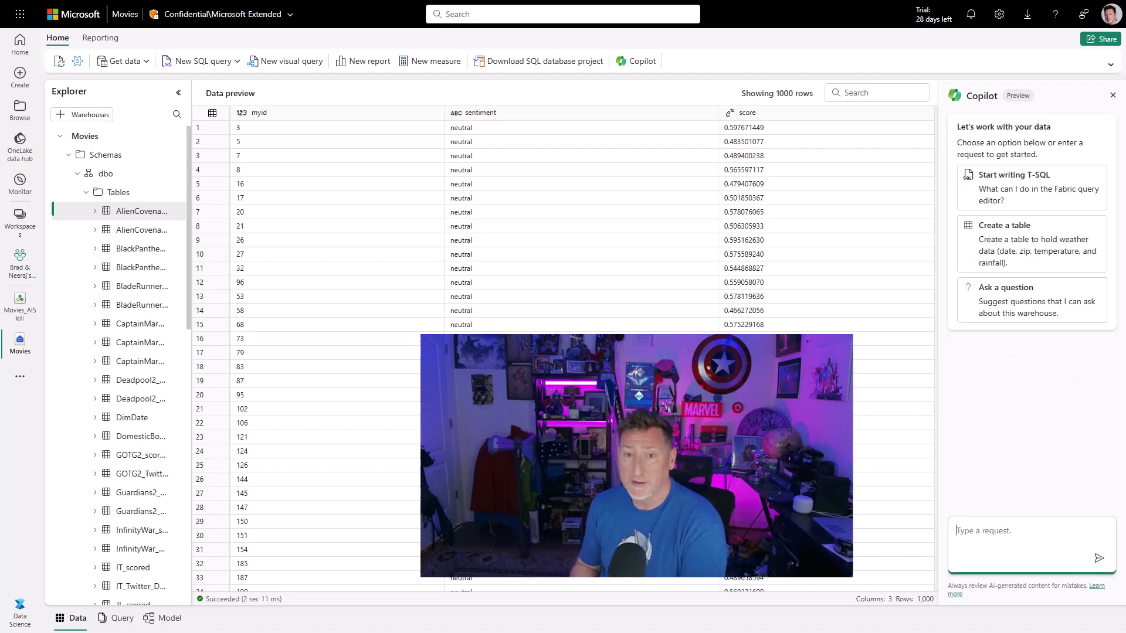
pyautogui.click(95, 437)
pyautogui.scroll(-2, 78, 515)
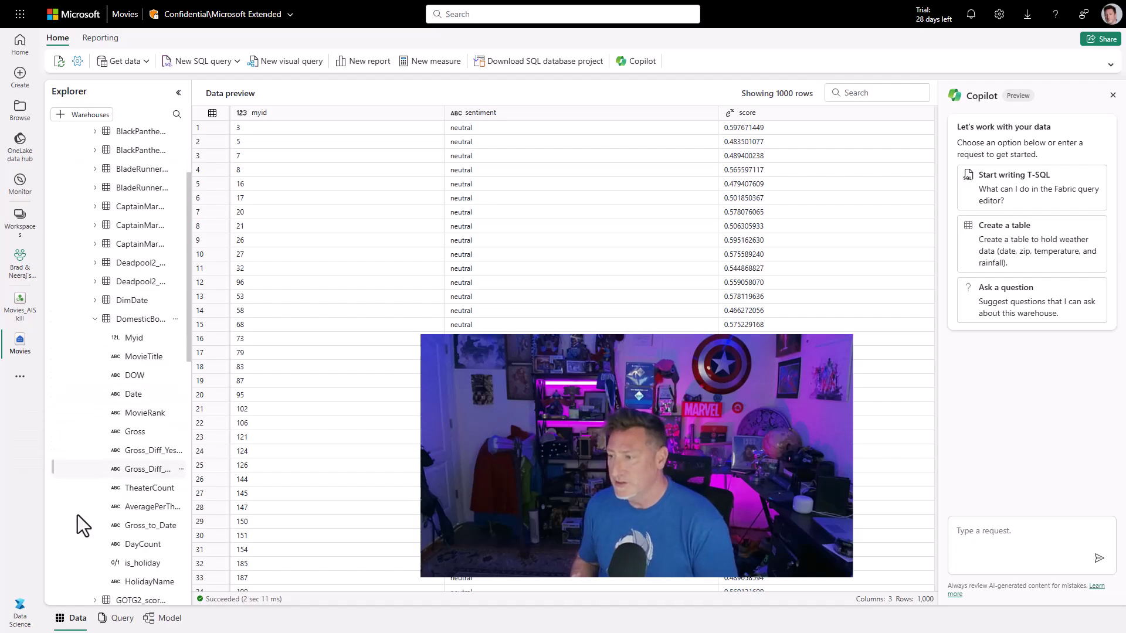
pyautogui.scroll(-2, 77, 515)
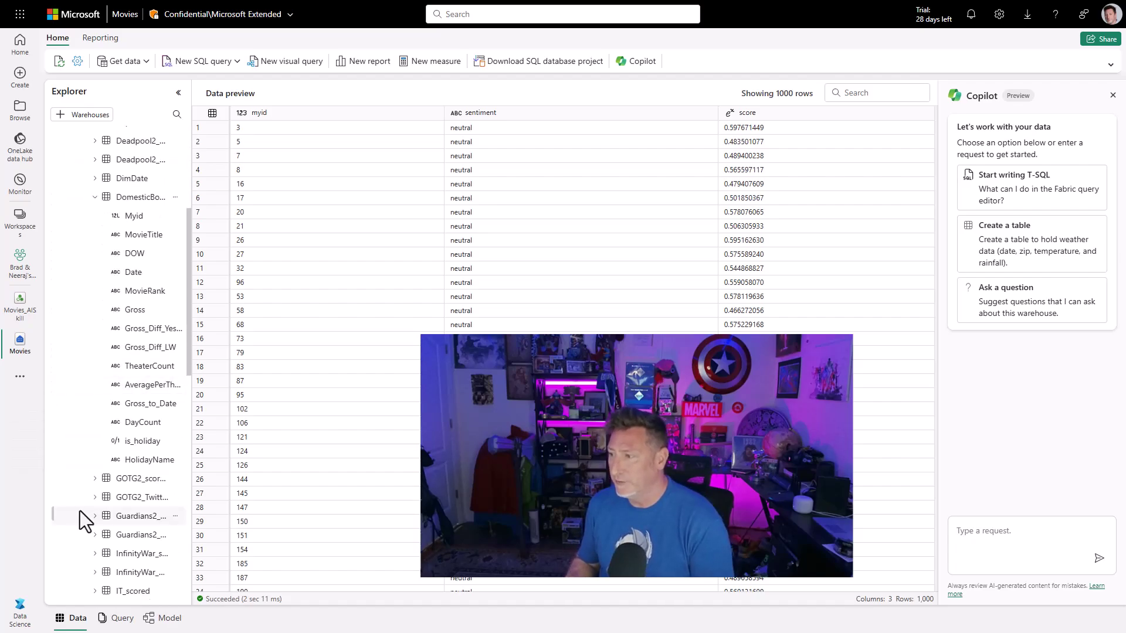
pyautogui.click(146, 198)
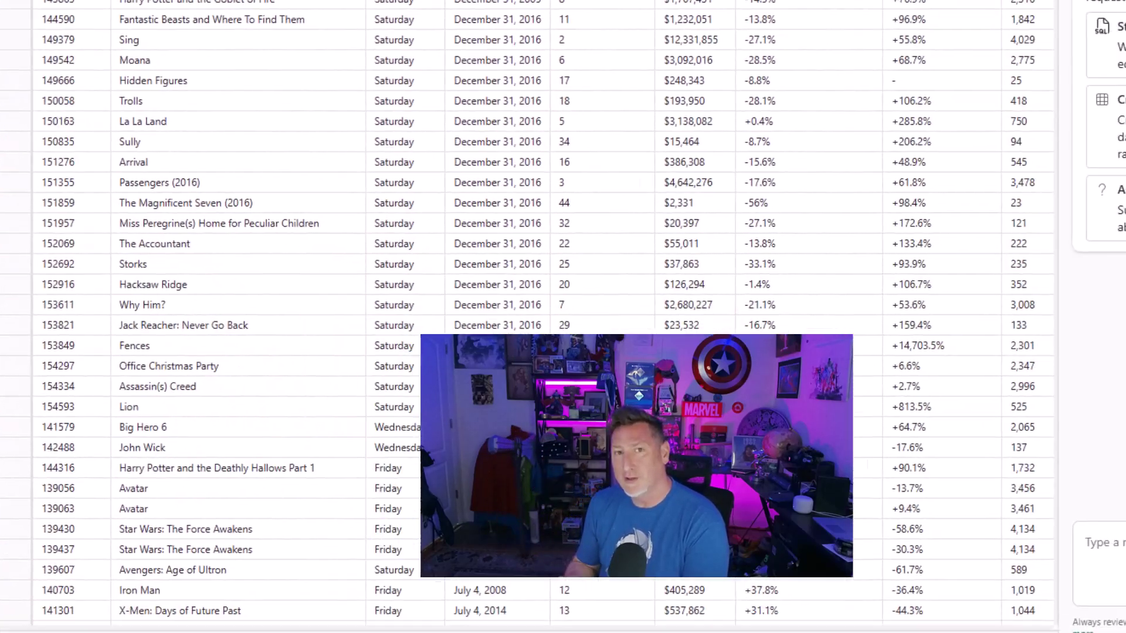
# Step: Send Copilot the pasted request for a DomesticMovies script with integer Gross
pyautogui.click(434, 532)
pyautogui.click(934, 487)
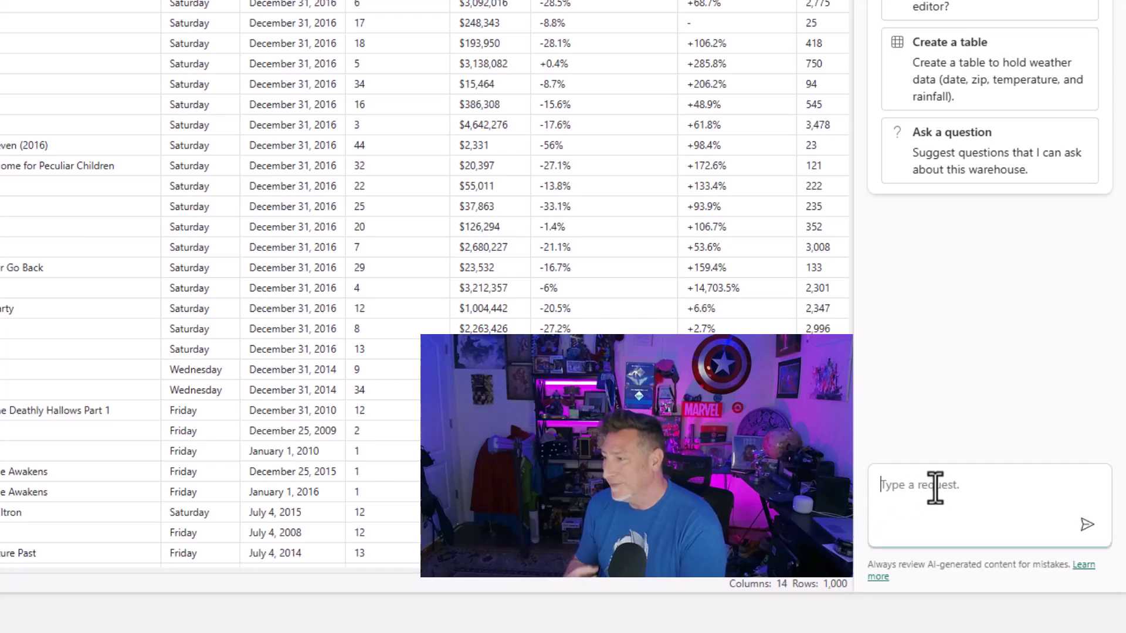
pyautogui.write('Write a script to create a new table DomesticMovies from the table DomesticBoxOffice.  In this new table we need to remove commas and dollar signs from the gross column, and the new column should be an integer.')
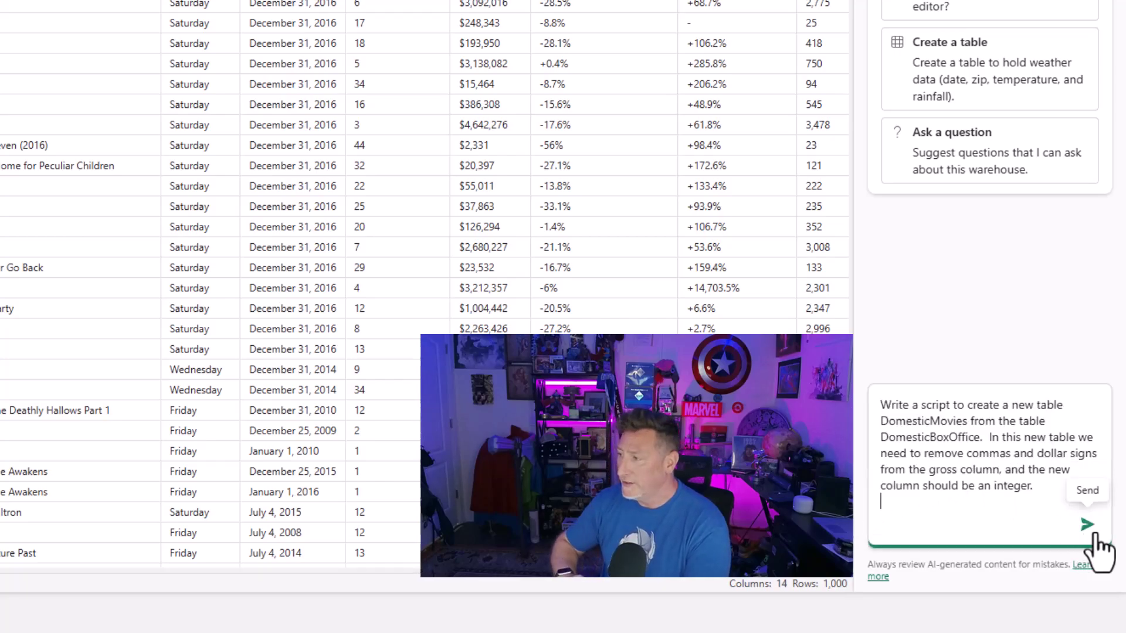
pyautogui.click(1092, 531)
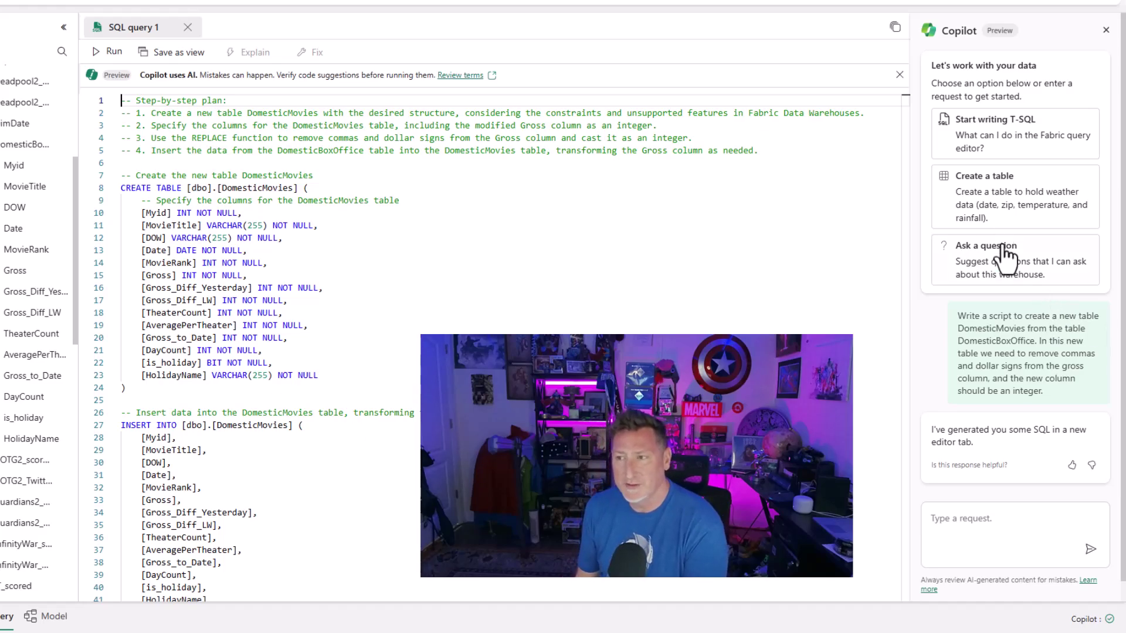
# Step: Review and run the generated DomesticMovies SQL, which errors converting '$408,235,850' to int
pyautogui.moveTo(905, 143); pyautogui.dragTo(915, 333)
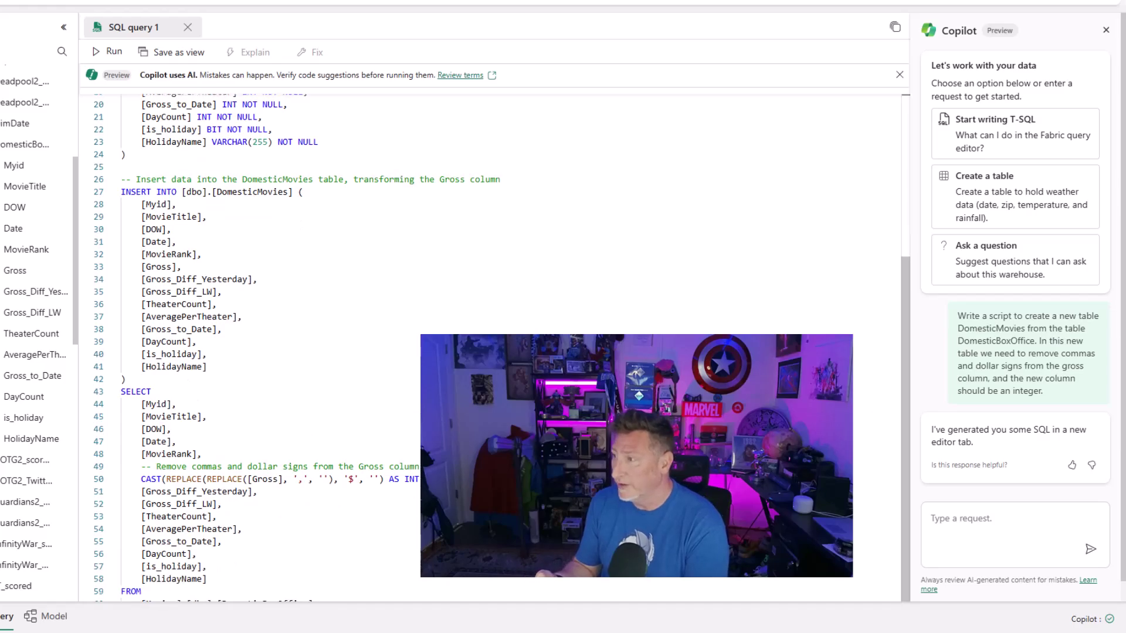
pyautogui.scroll(4, 409, 186)
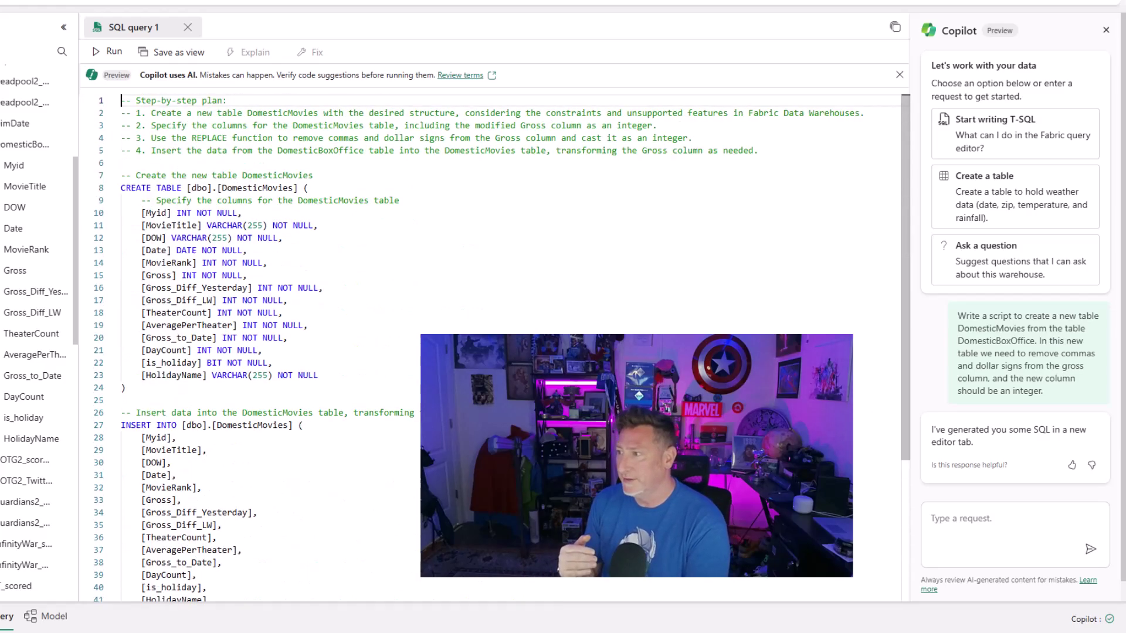
pyautogui.click(106, 51)
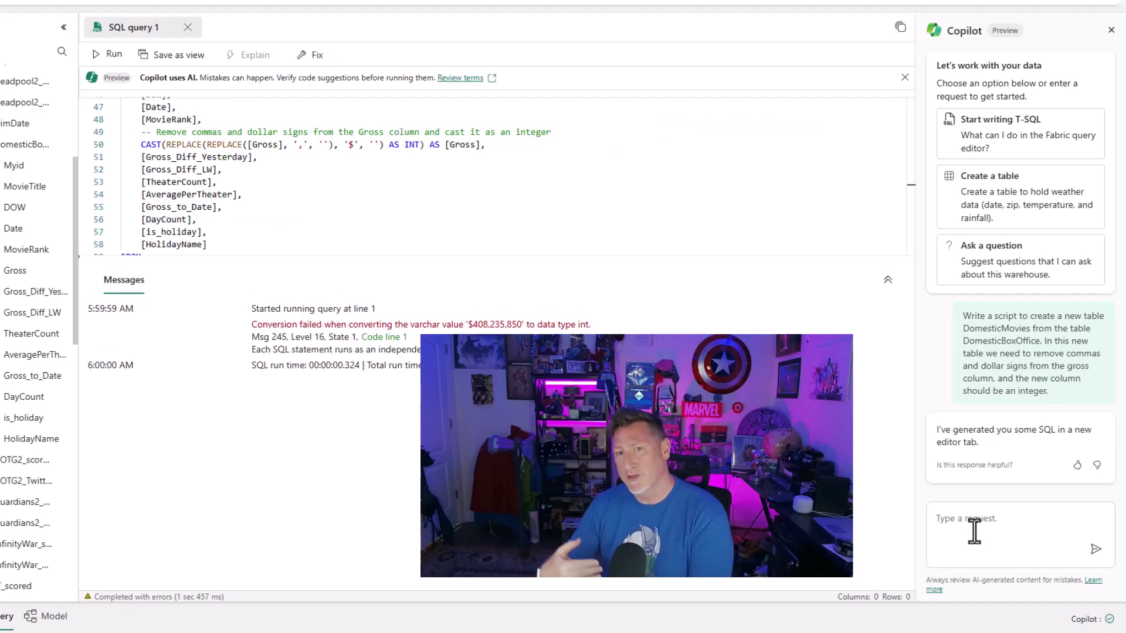
# Step: Ask Copilot to 'do this as a CTAS statement'
pyautogui.click(970, 531)
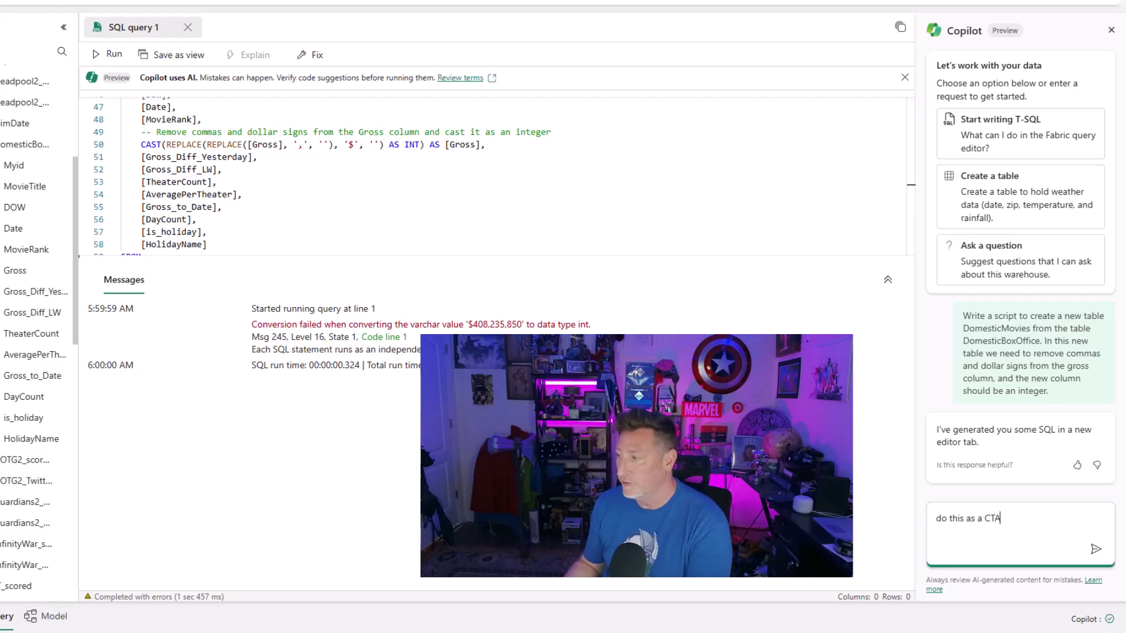
pyautogui.write('do this as a CTAS statement')
pyautogui.press('Return')
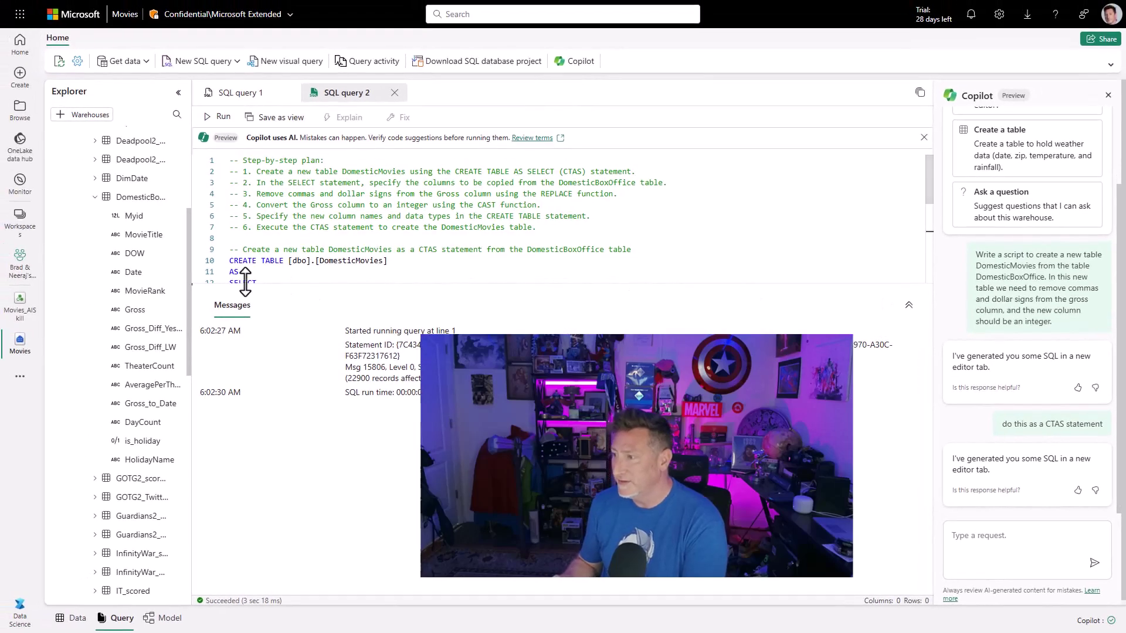
# Step: Refresh the tables list and preview the new DomesticMovies table
pyautogui.click(94, 198)
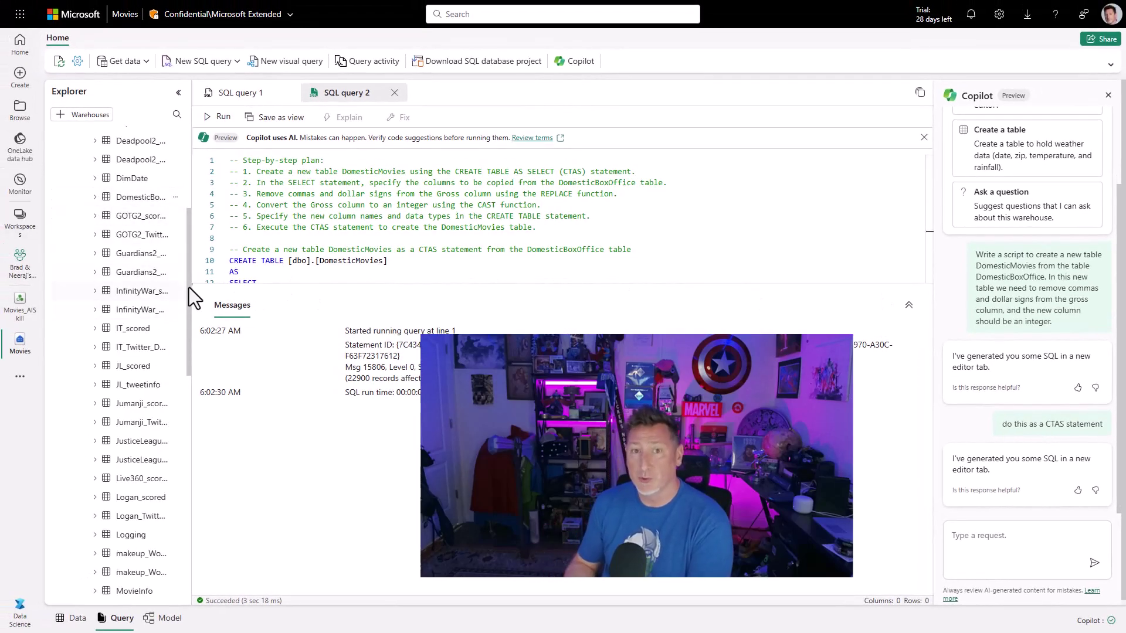
pyautogui.moveTo(188, 243); pyautogui.dragTo(176, 166)
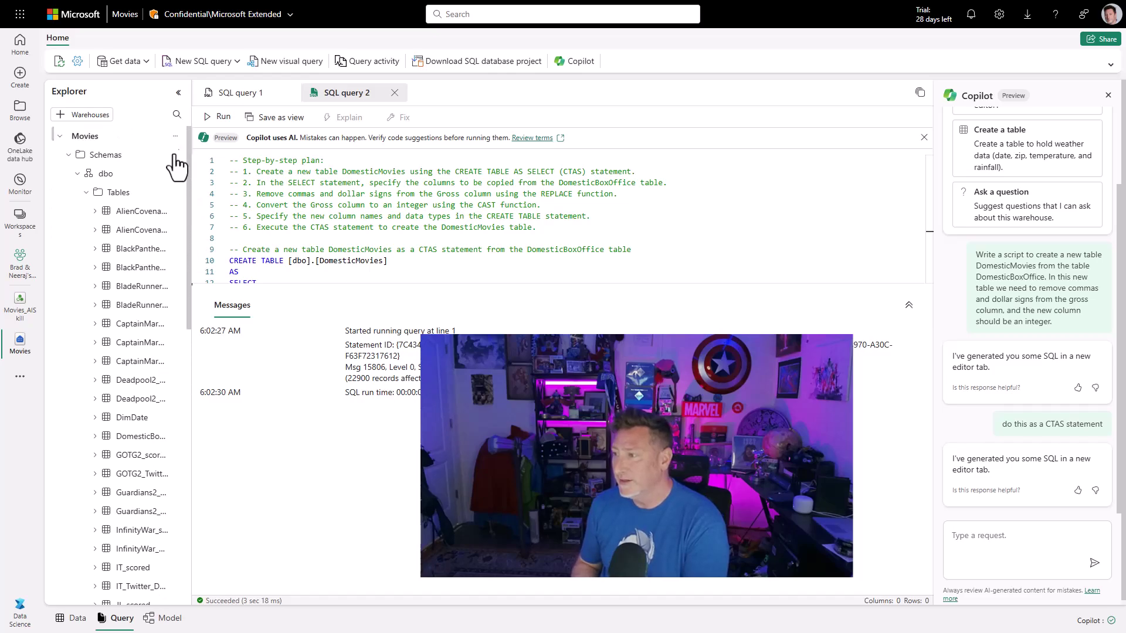
pyautogui.click(175, 192)
pyautogui.click(202, 244)
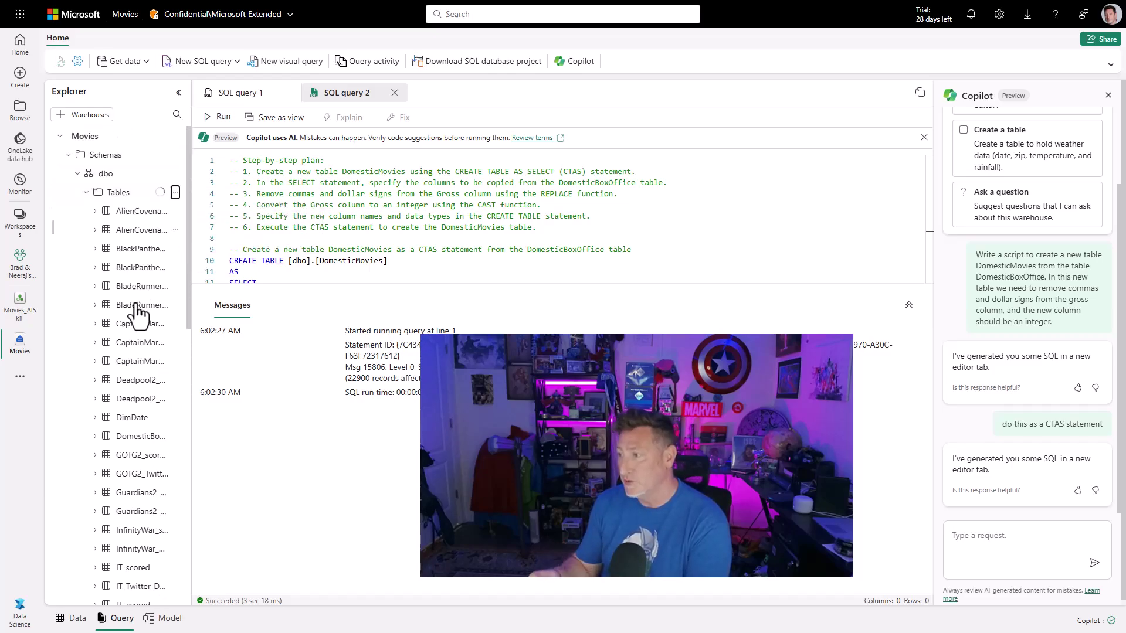
pyautogui.click(125, 459)
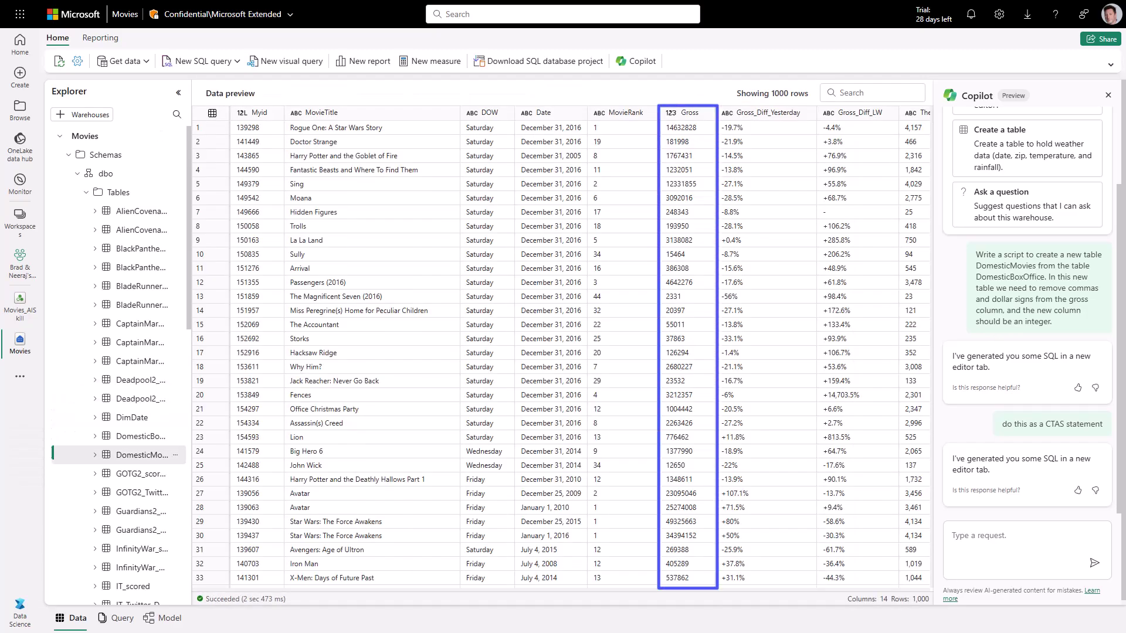
# Step: Paste the full CTAS script into a new blank SQL query
pyautogui.click(235, 61)
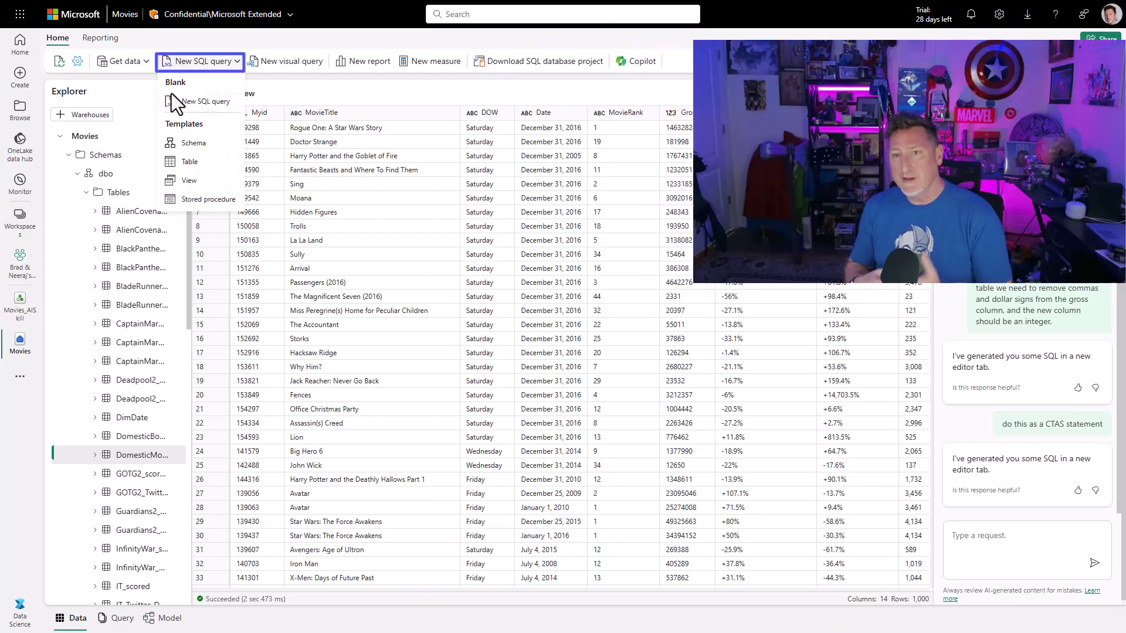
pyautogui.click(195, 103)
pyautogui.write("create table MovieSentiment as select 'Alien Covenant' as Movie, * from [dbo].[AlienCovenant_scored] union all select 'Black Panther' as Movie, * from [dbo].[BlackPanther_scored] union all select 'Blade Runner 2042' as Movie, * from [dbo].[BladeRunner_scored] union all select 'Captain Marvel' as Movie, * from [dbo].[CaptainMarvel_scored] union all select 'Deadpool 2' as Movie, * from [dbo].[Deadpool2_scored] union all select 'Guardians of the Galaxy 2' as Movie, * from [dbo].[GOTG2_scored] union all select 'It' as Movie, * from [dbo].[IT_scored] union all select 'Avengers Infinity War' as Movie, * from [dbo].[InfinityWar_scored] union all select 'Justice Leauge' as Movie, * from [dbo].[JL_scored] union all select 'Logan' as Movie, * from [dbo].[Logan_scored] union all select 'Solo a Star Wars Story' as Movie, * from [dbo].[SoloAStarWarsStory_scored] union all select 'Spider-man Homecoming' as Movie, * from [dbo].[SpidermanH_scored] union all select 'The Fate of the Furious' as Movie, * from [dbo].[TheFateofTheFurious_scored] union all select 'Thor Ragnarok' as Movie, * from [dbo].[ThorRagnarok_scored] union all select 'Wonder Woman' as Movie, * from [dbo].[WonderWoman_scored] union all select 'Wonder Woman' as Movie, * from [dbo].[makeup_Wonderwoman_scored]")
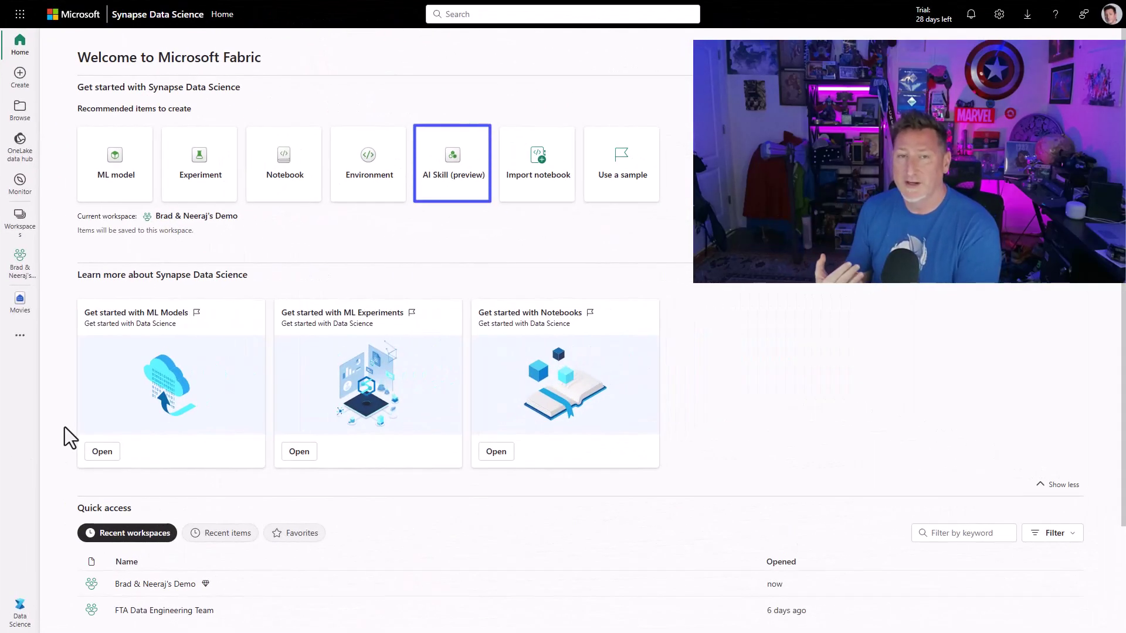
# Step: Create a new AI skill named Movies
pyautogui.click(460, 178)
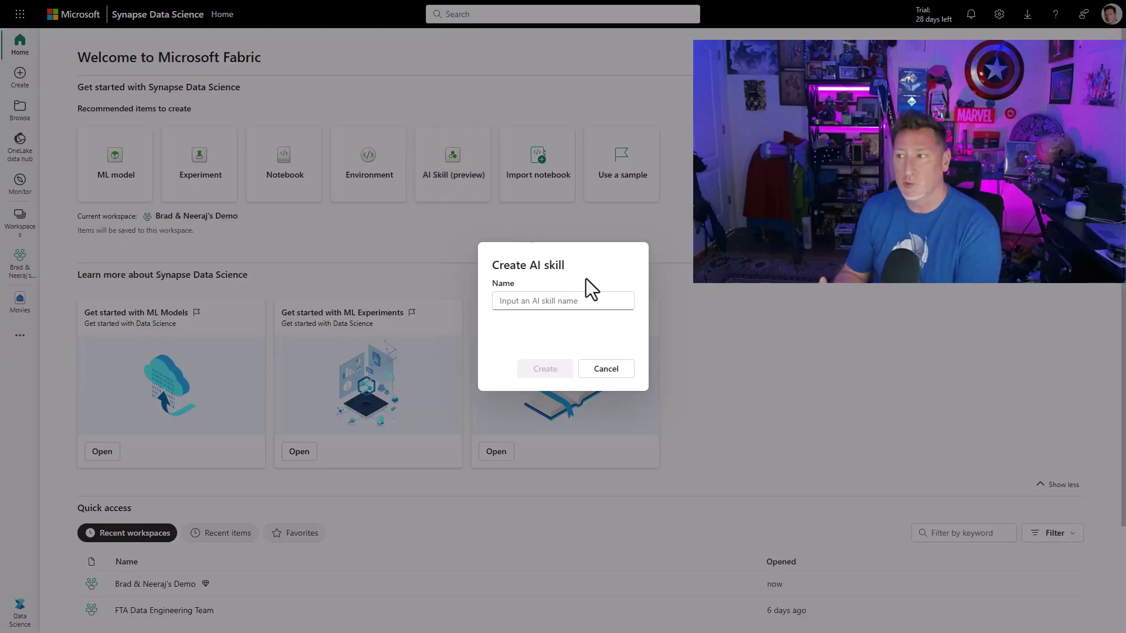
pyautogui.click(547, 300)
pyautogui.write('Movies')
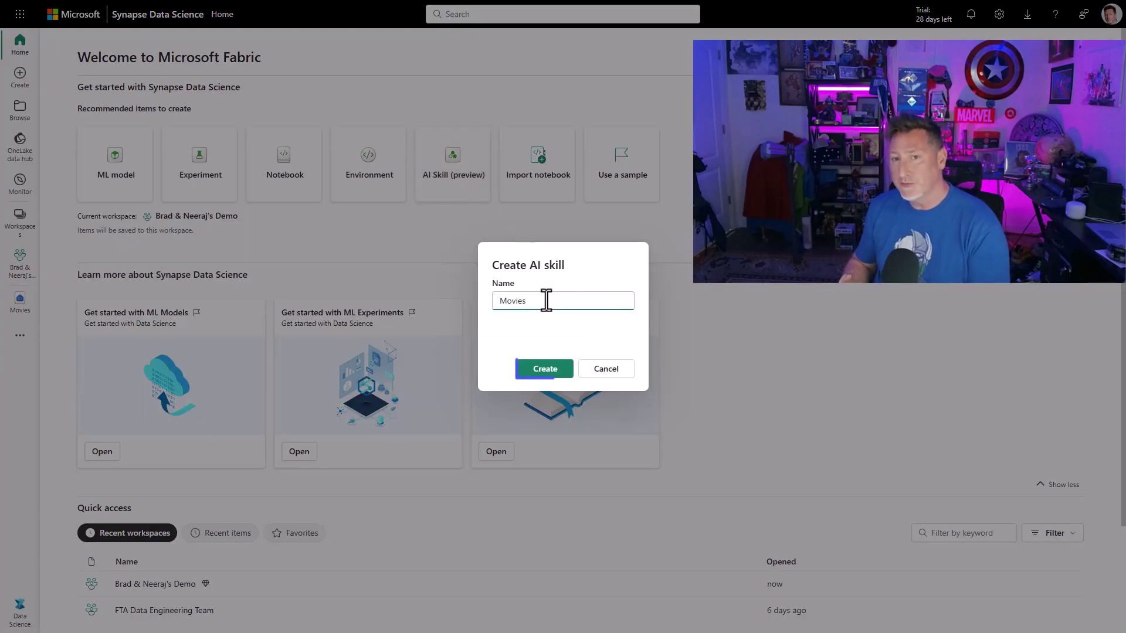
pyautogui.click(540, 369)
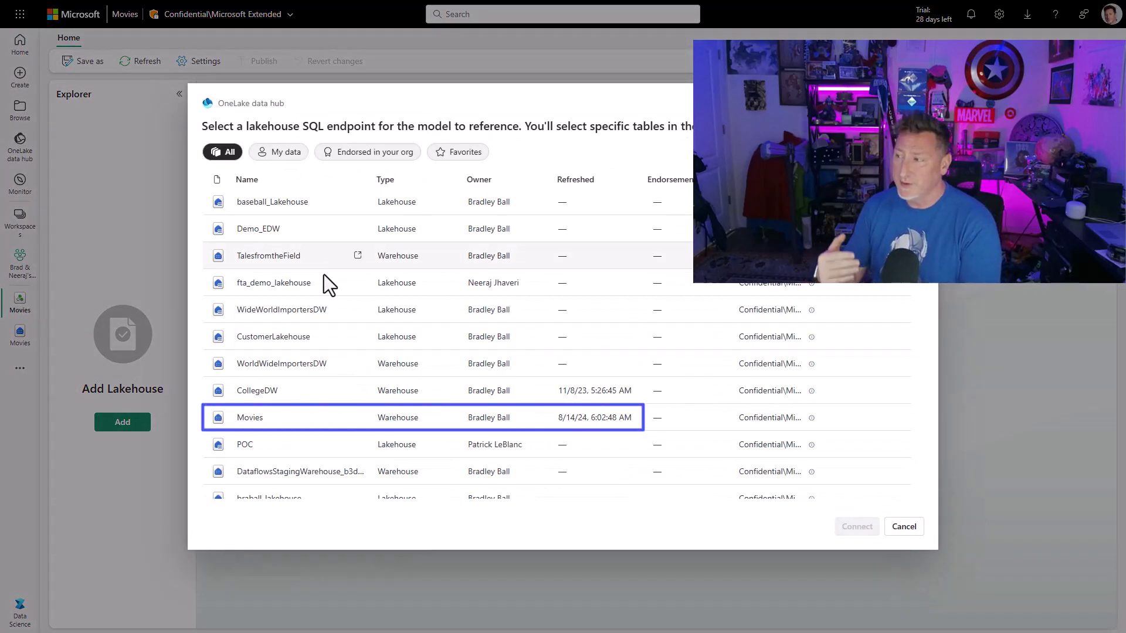
# Step: Connect the AI skill to the Movies warehouse and begin its setup
pyautogui.click(275, 421)
pyautogui.click(857, 527)
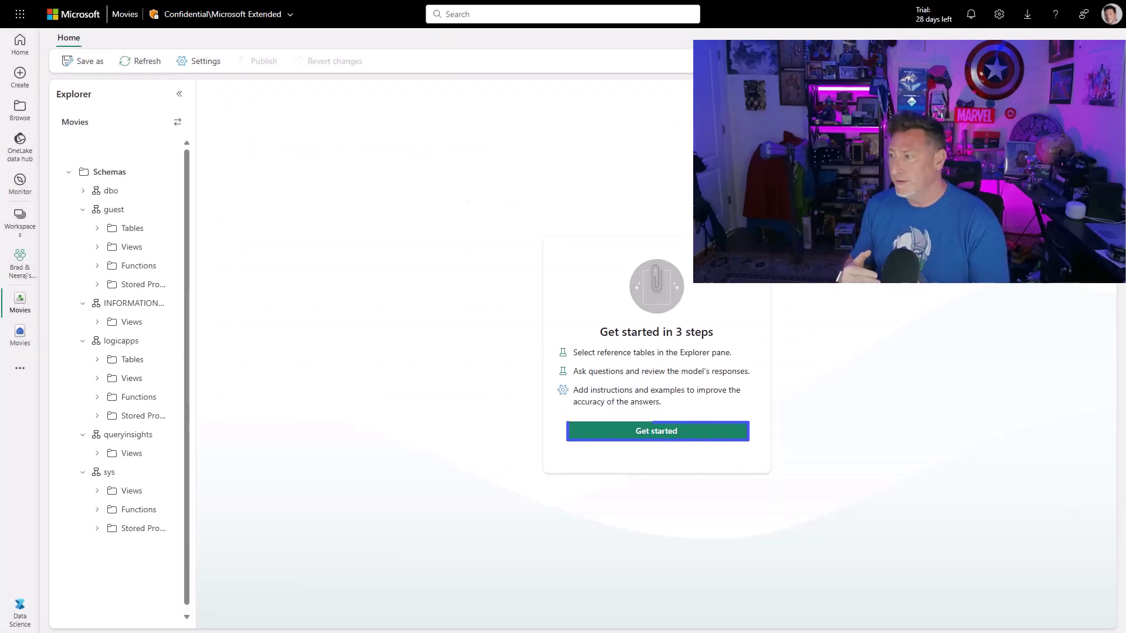
pyautogui.click(691, 437)
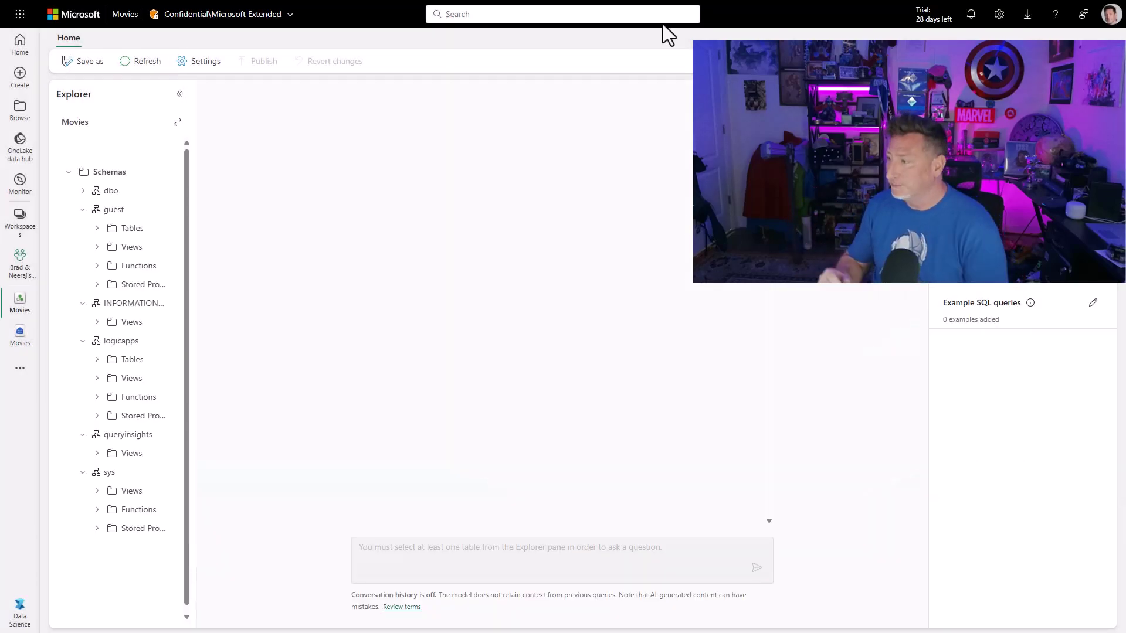
# Step: Select DomesticMovies and MovieSentiment under dbo as reference tables
pyautogui.click(103, 230)
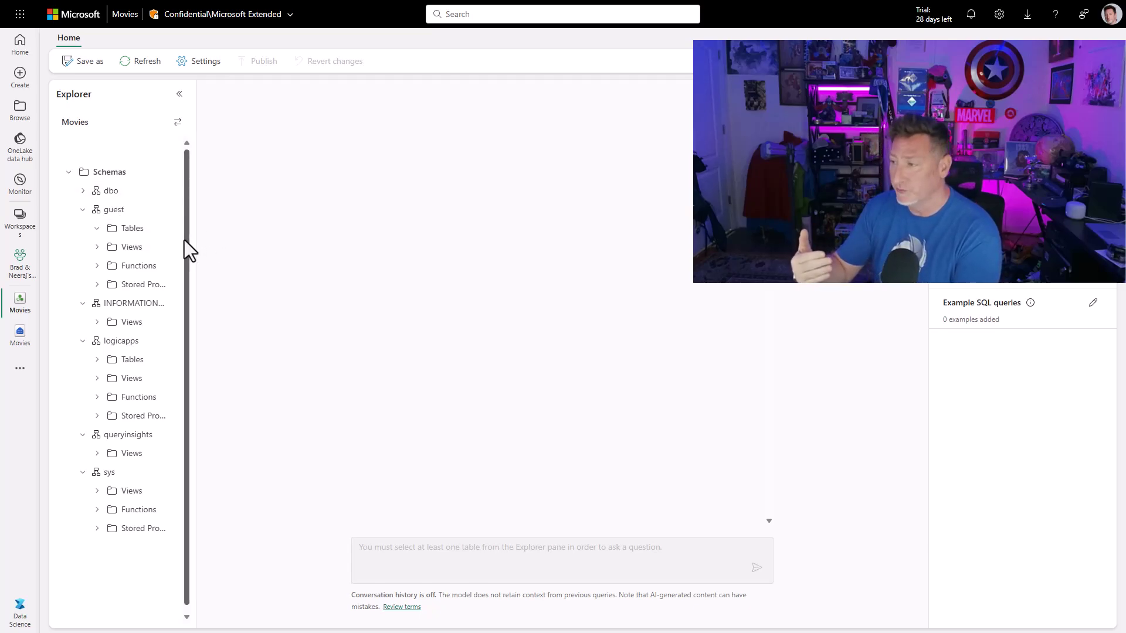
pyautogui.click(82, 209)
pyautogui.click(83, 191)
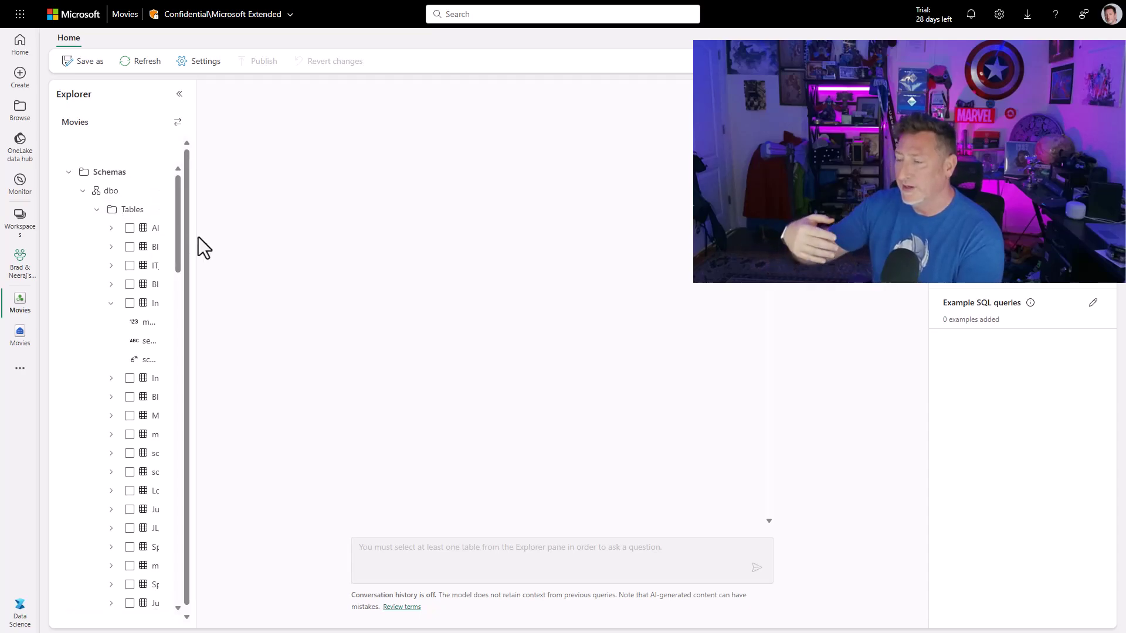
pyautogui.moveTo(196, 234); pyautogui.dragTo(520, 392)
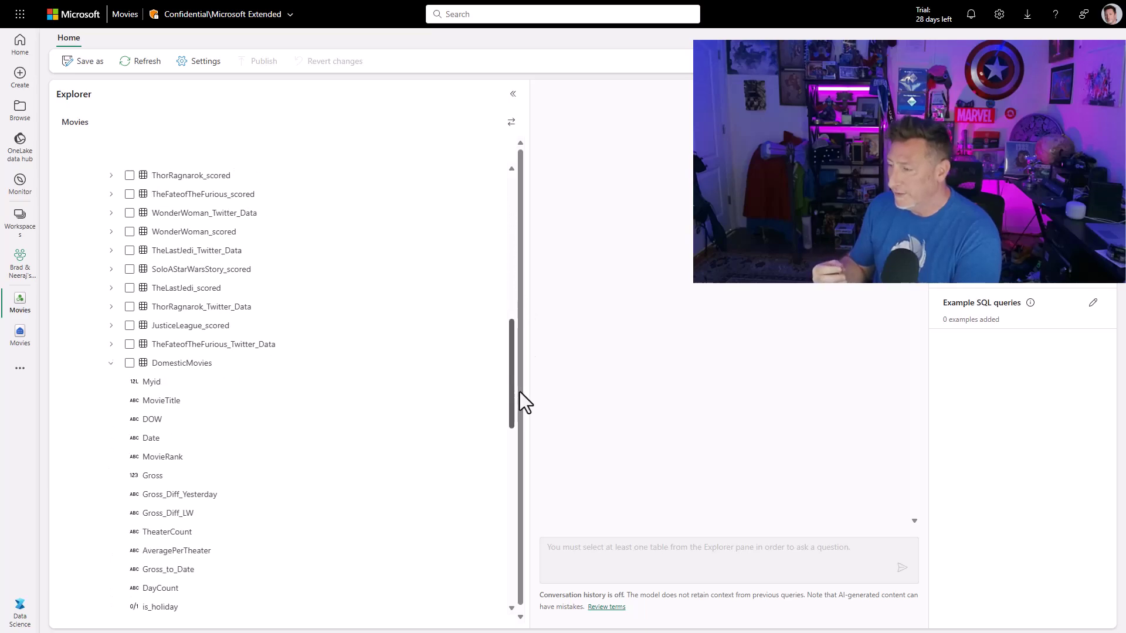
pyautogui.scroll(-1, 447, 390)
pyautogui.click(130, 312)
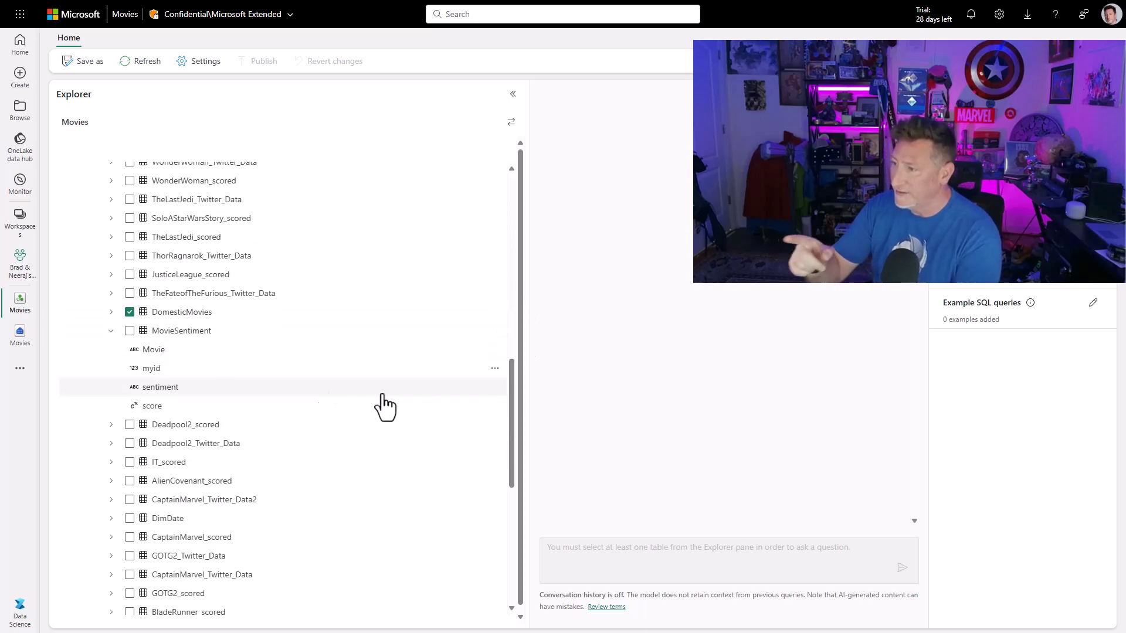
pyautogui.click(130, 331)
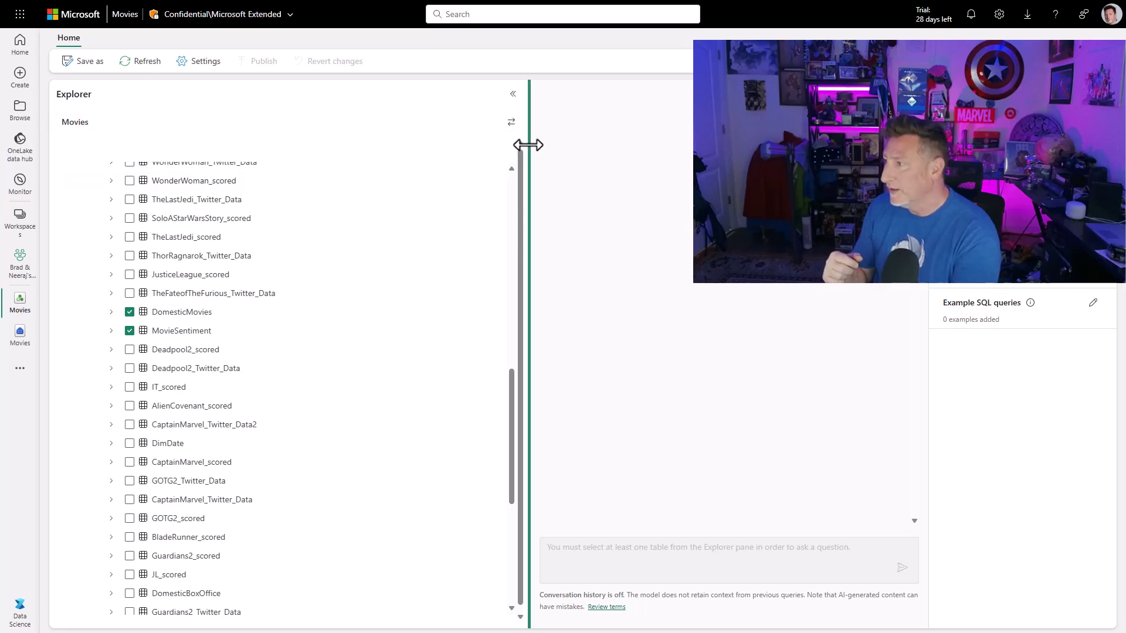
pyautogui.moveTo(528, 145); pyautogui.dragTo(273, 213)
# Step: Ask the AI skill which movie has the highest sentiment count
pyautogui.click(586, 557)
pyautogui.write('W')
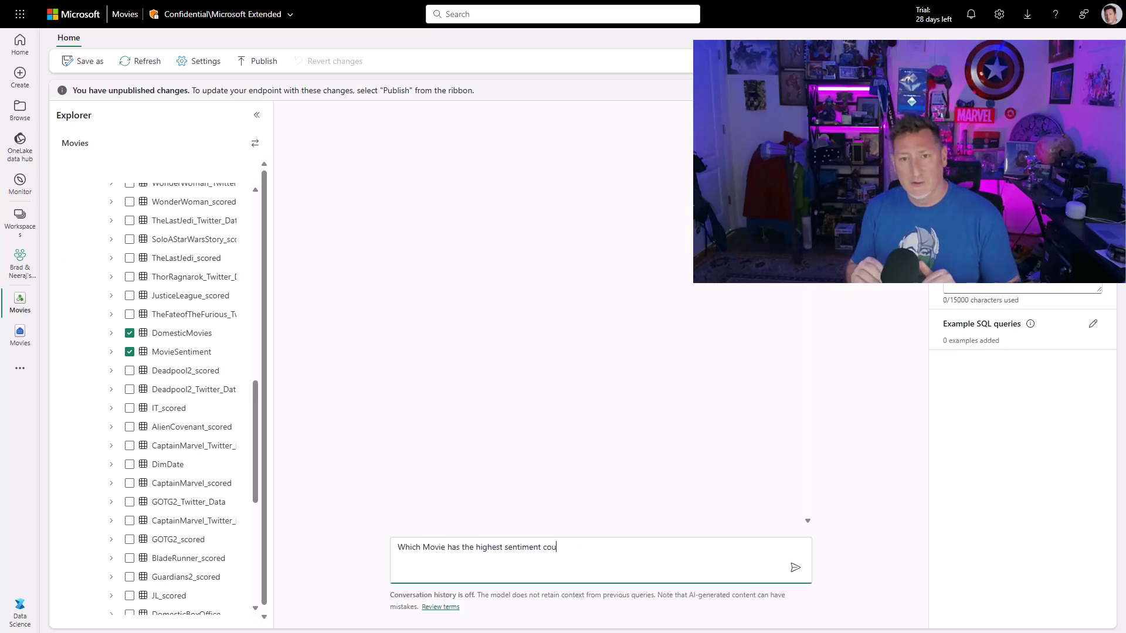
pyautogui.write('?')
pyautogui.press('Return')
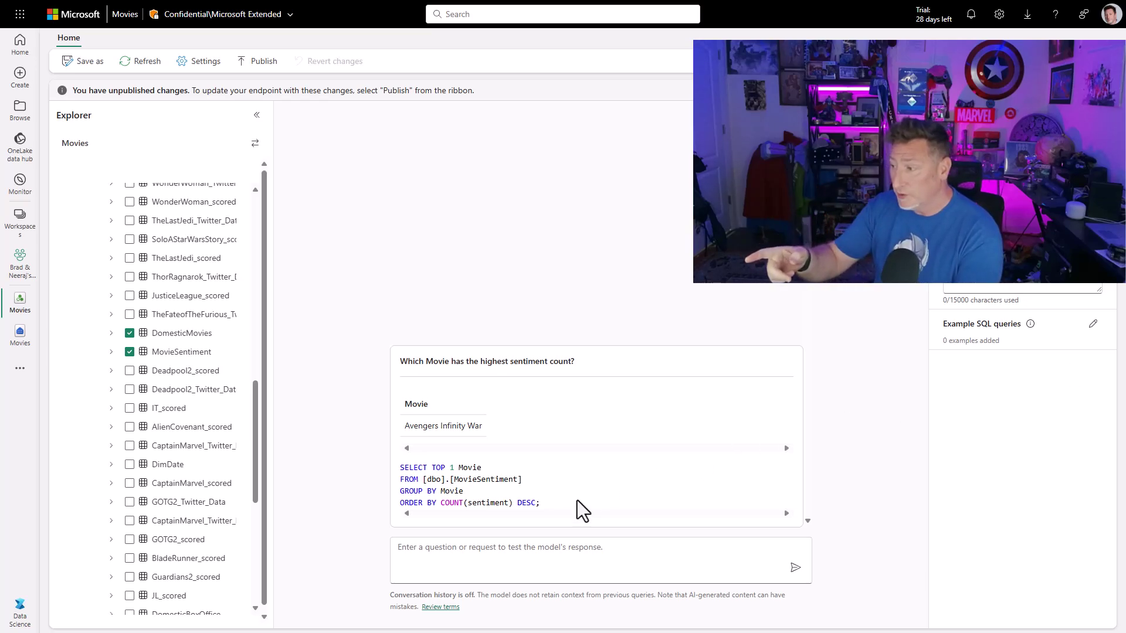
# Step: Ask for the top 10 movies by positive sentiment count
pyautogui.click(508, 576)
pyautogui.write('What are the top 10 movies by positi')
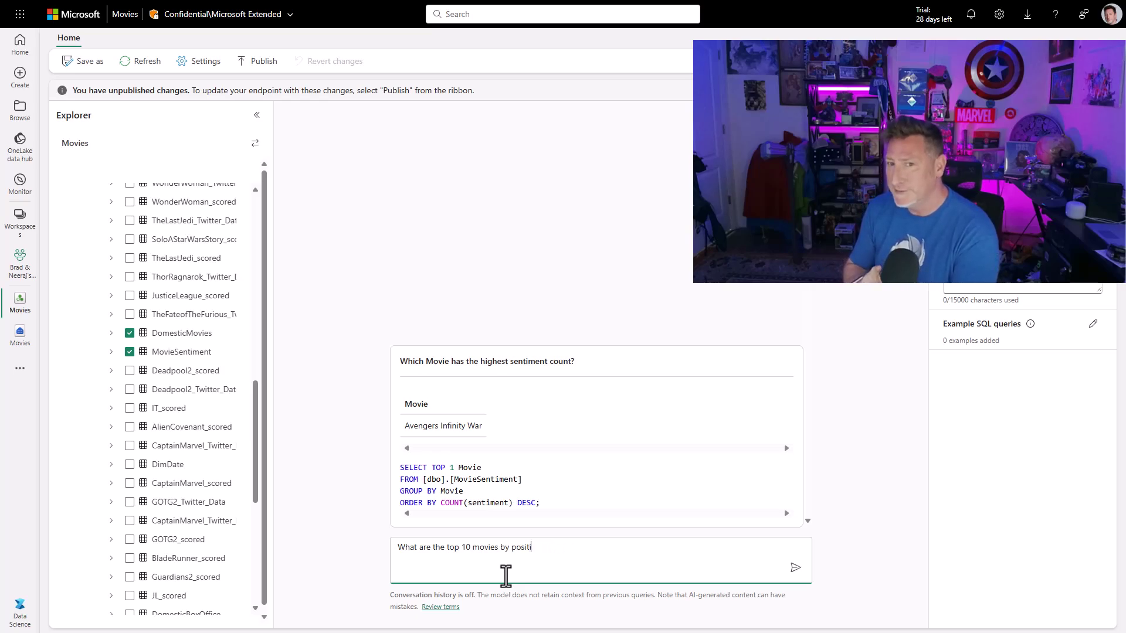
pyautogui.write('?')
pyautogui.press('Return')
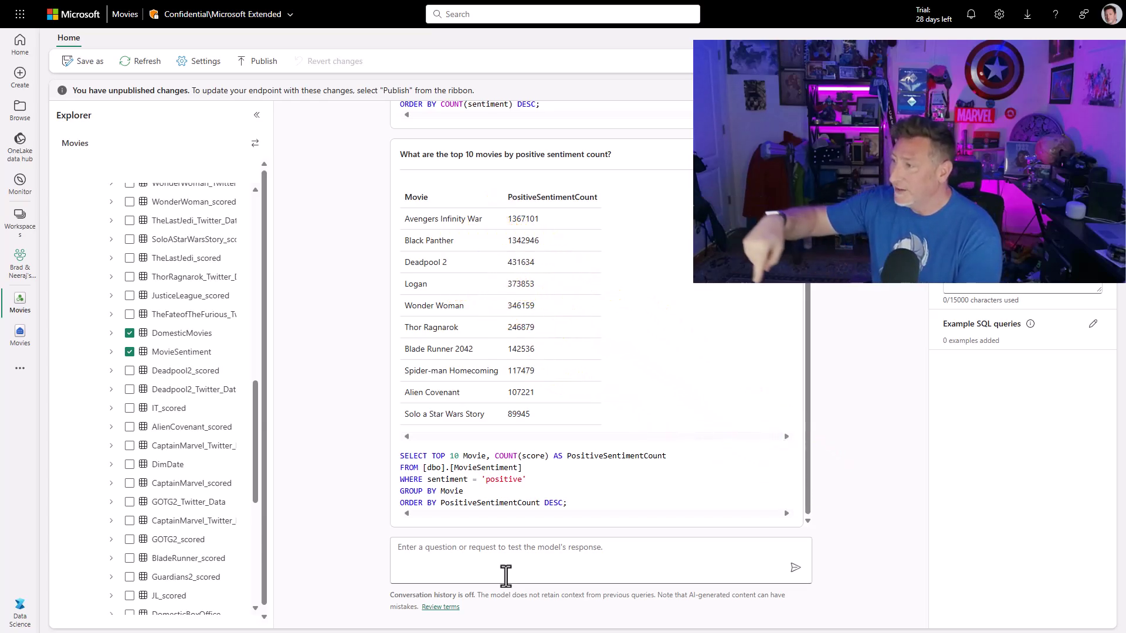
pyautogui.click(508, 572)
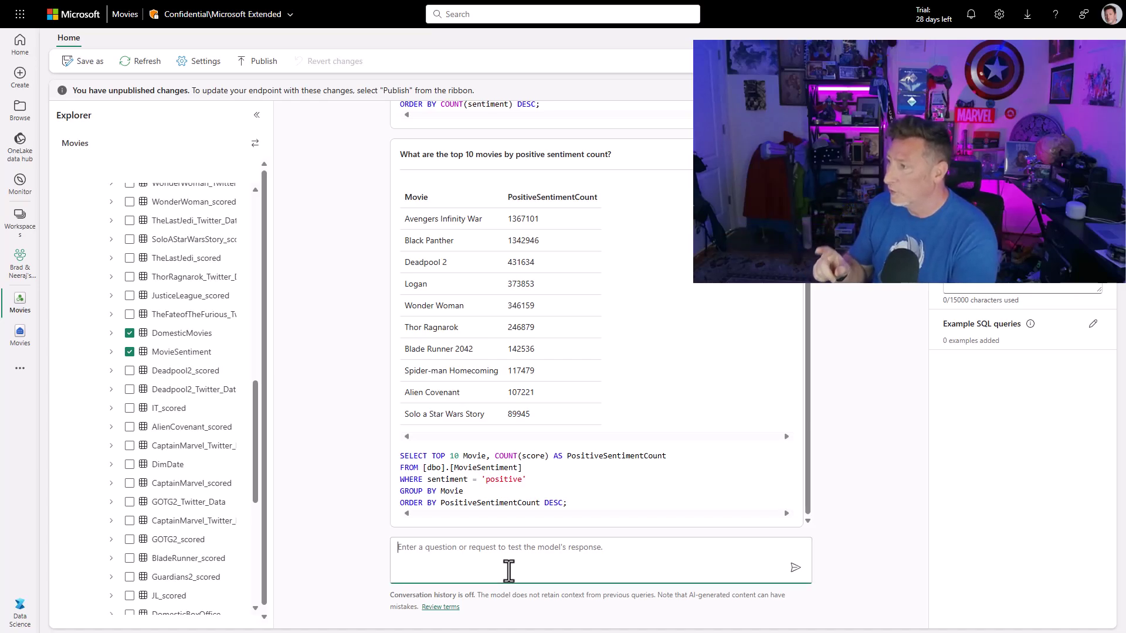
# Step: Ask which domestic movie grossed most, then 'What are the top 10 movies by highest gross?'
pyautogui.write('Which D')
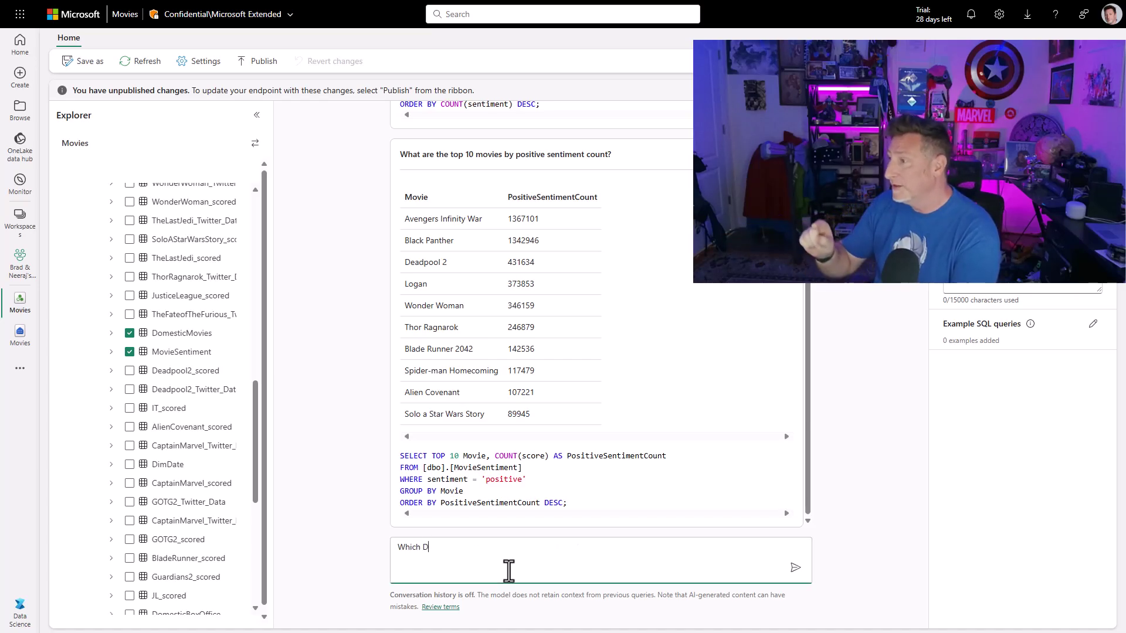
pyautogui.write('omestic Movie has the highest gross?')
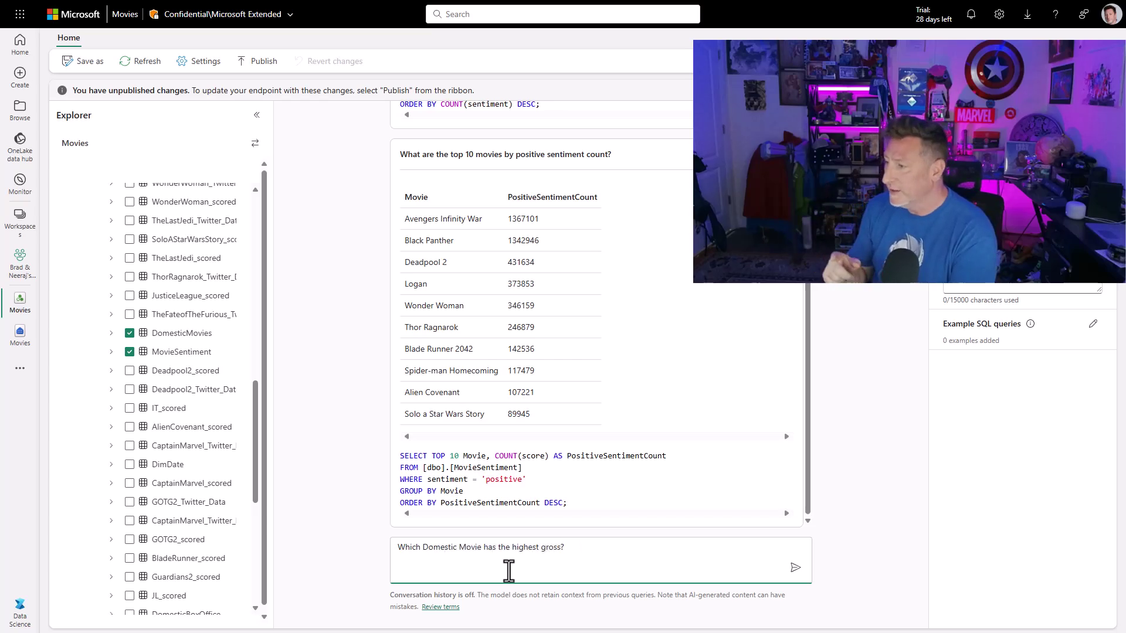
pyautogui.press('Return')
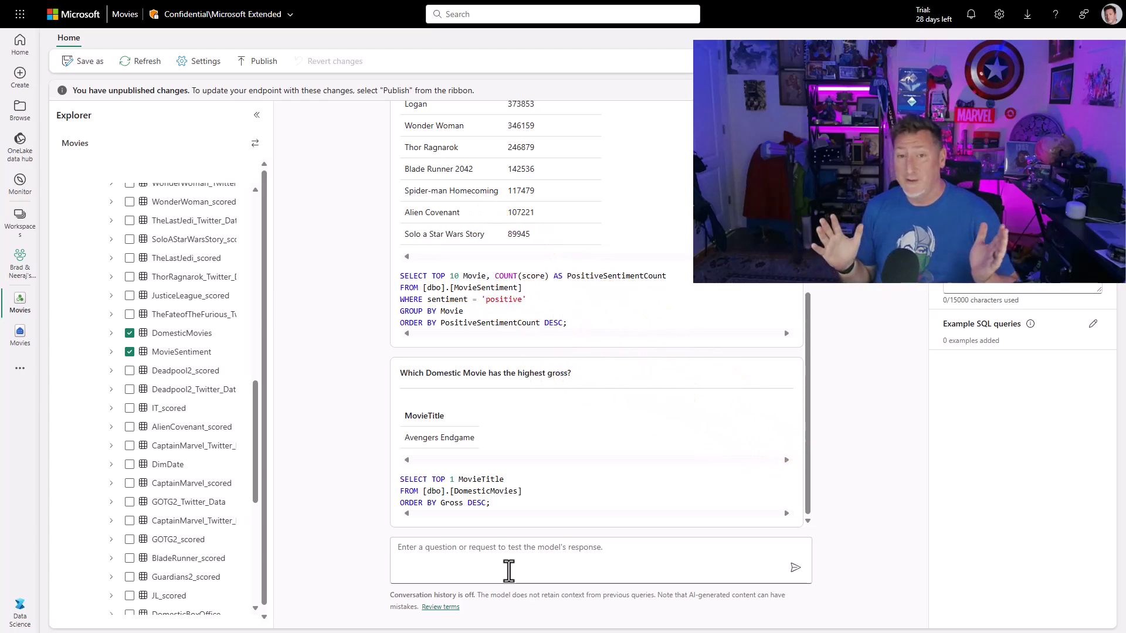
pyautogui.click(508, 570)
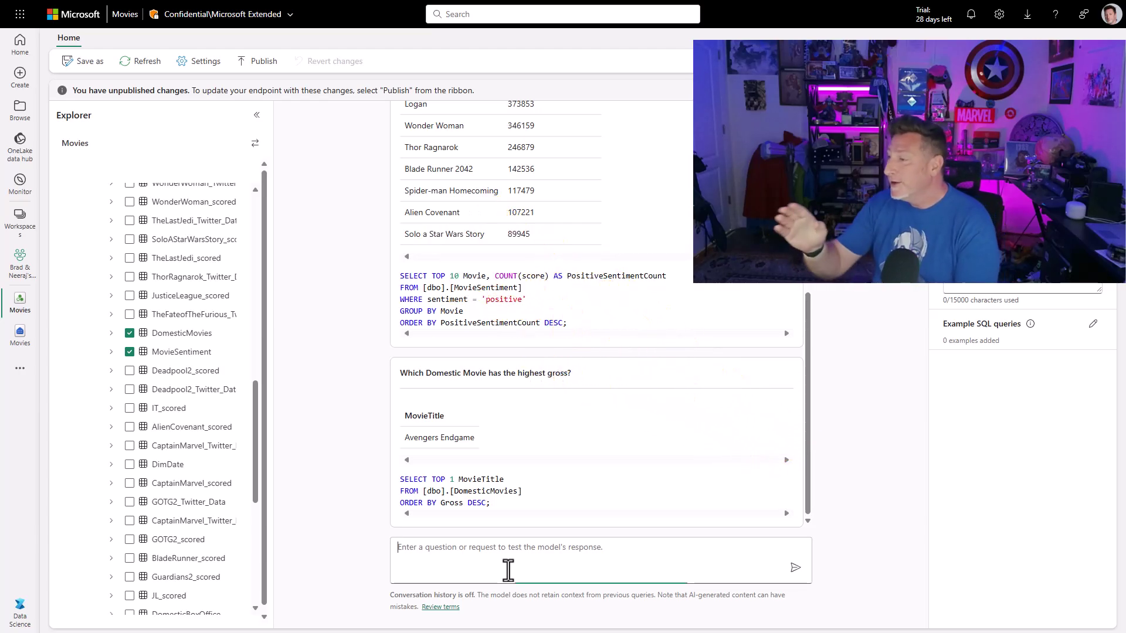
pyautogui.write('What are the top 10 movies by highest gro')
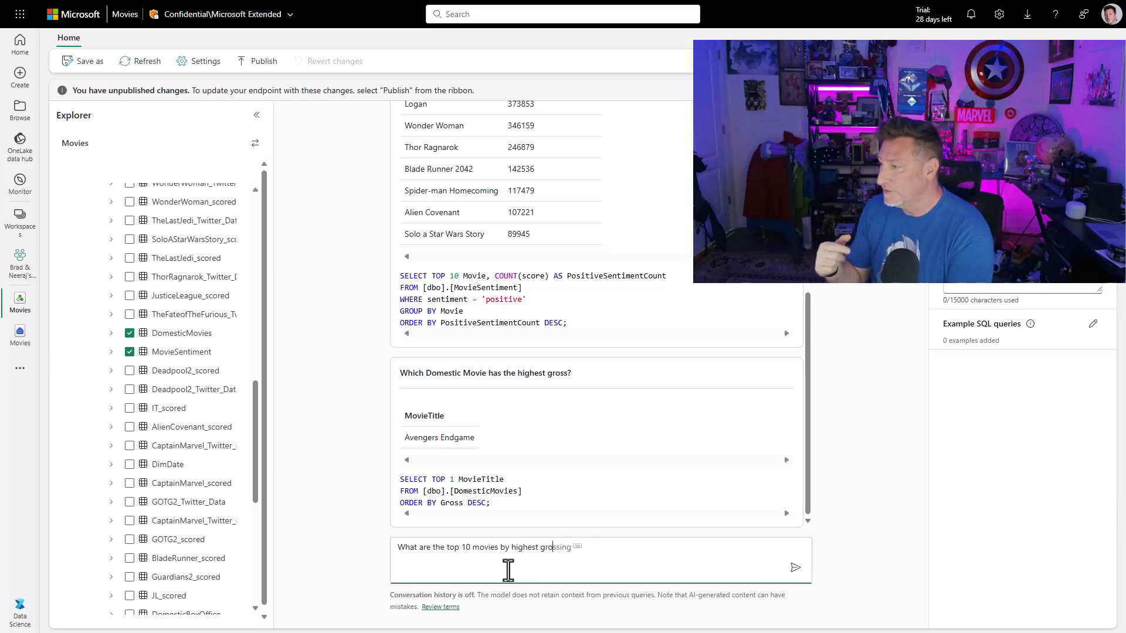
pyautogui.write('ss?')
pyautogui.press('Return')
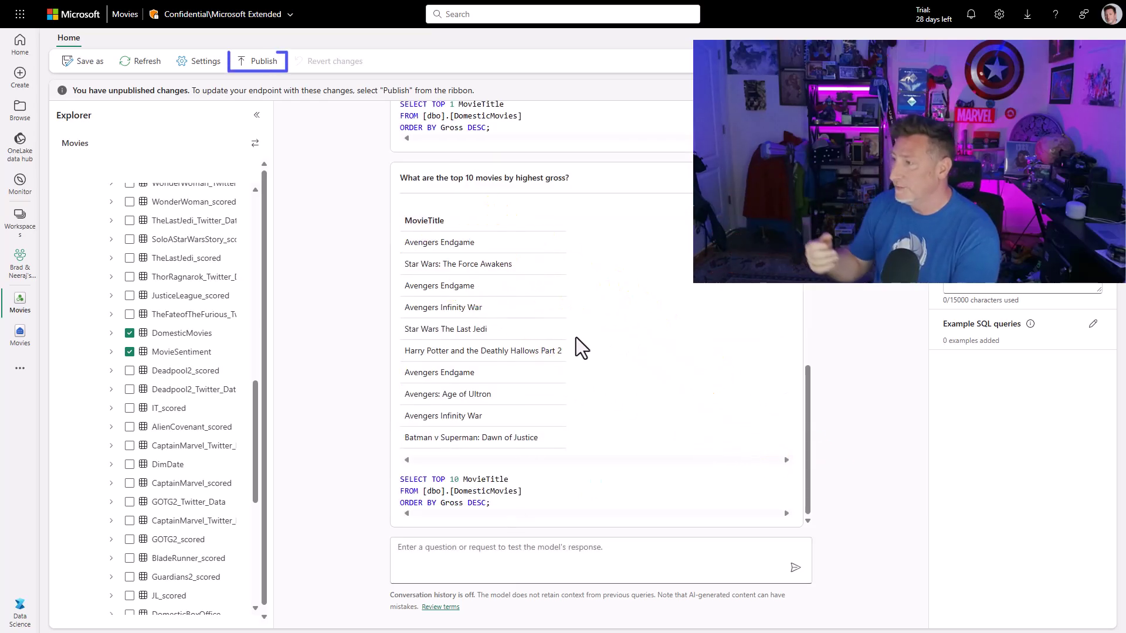
# Step: Publish the Movies AI skill and check its published URL in the publishing details
pyautogui.click(244, 62)
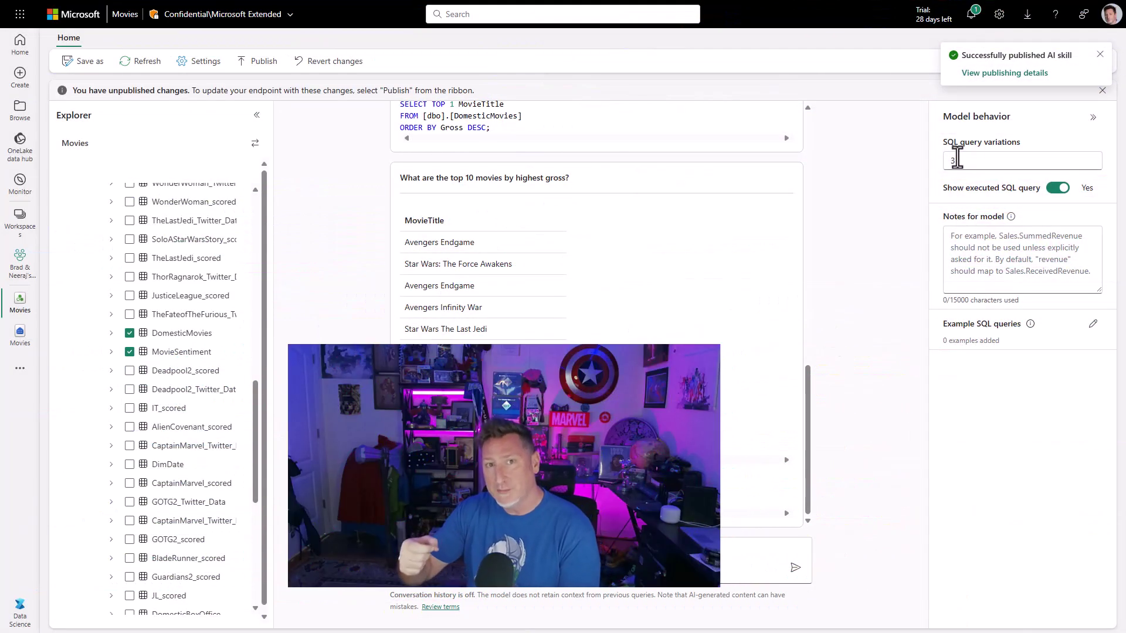
pyautogui.click(1031, 81)
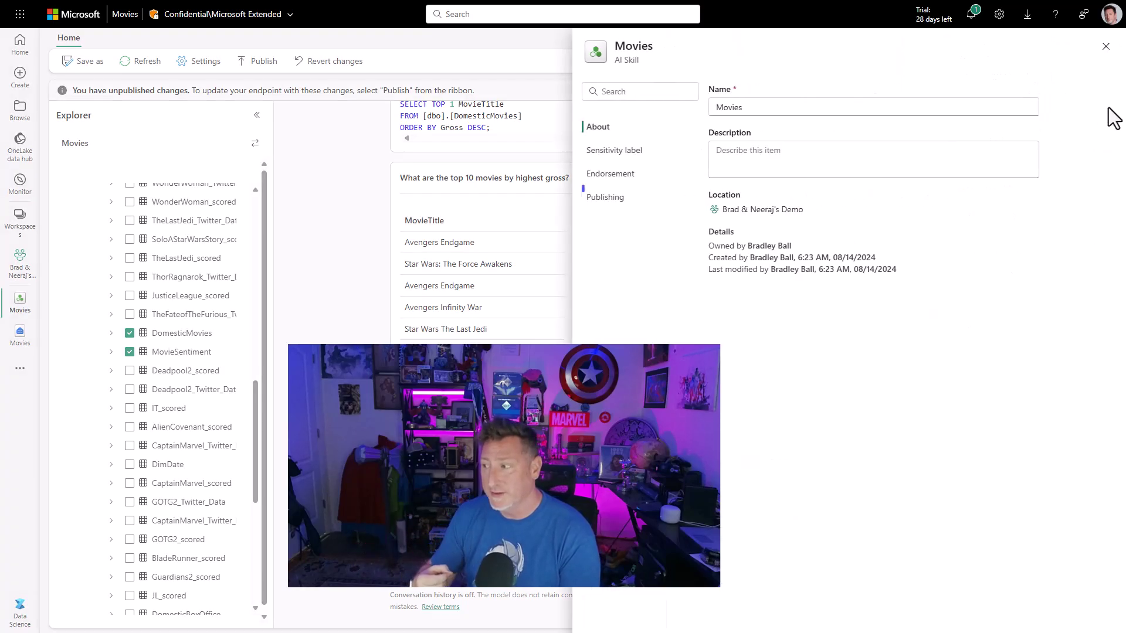
pyautogui.click(616, 198)
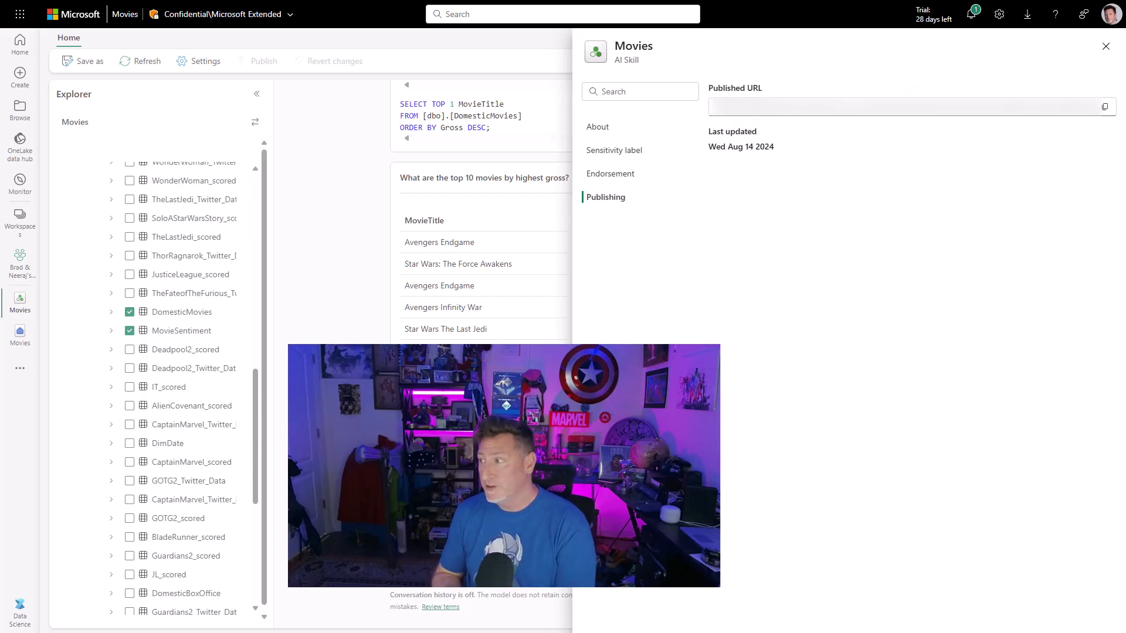
pyautogui.click(1105, 46)
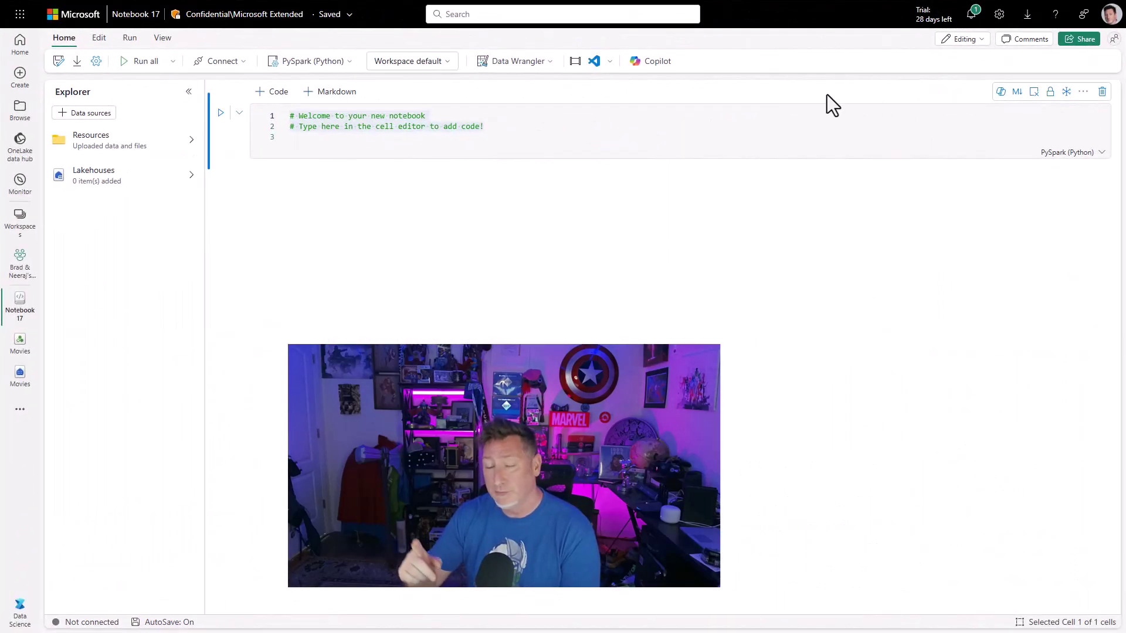
# Step: Fill the cell with sample code using the published URL, asking for the top 20 highest-gross movies
pyautogui.click(522, 136)
pyautogui.hotkey('ctrl', 'a')
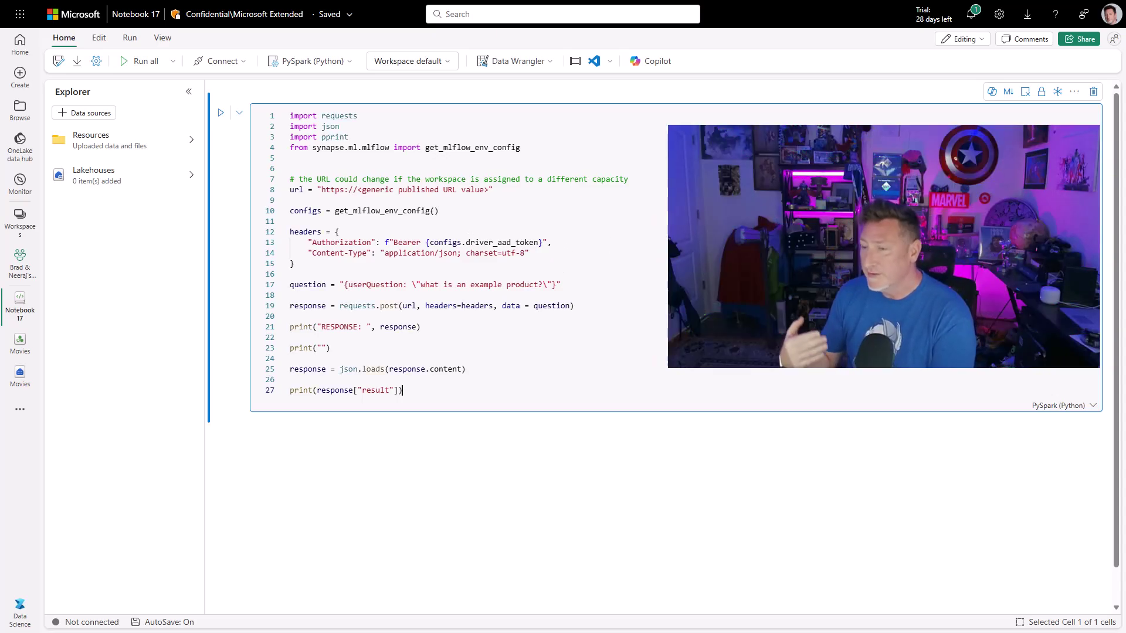
pyautogui.press('Escape')
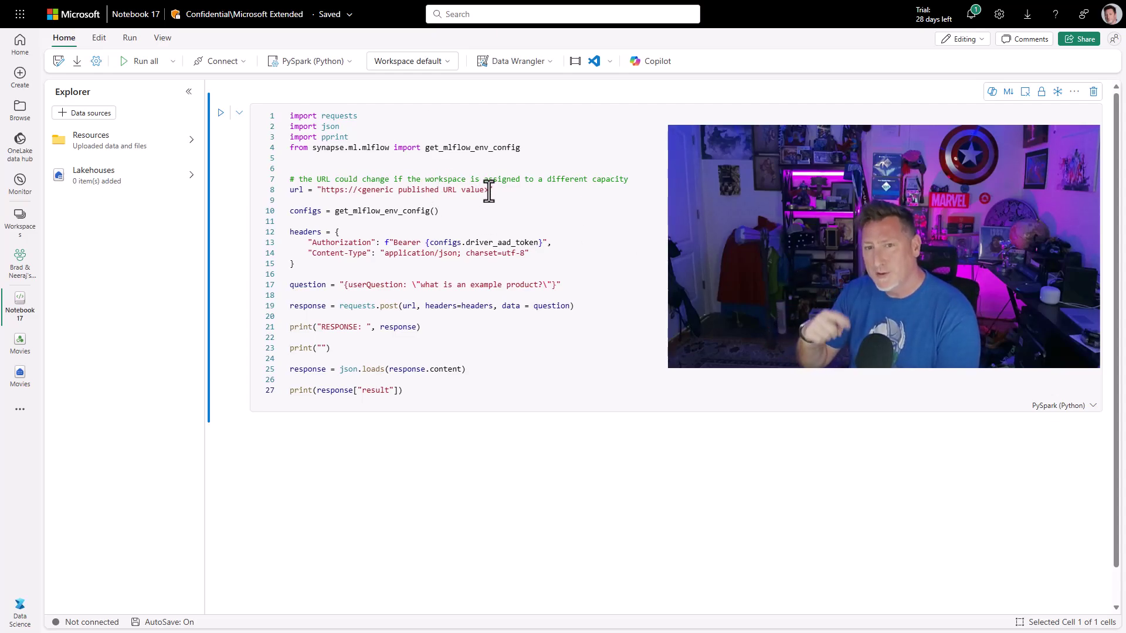
pyautogui.moveTo(488, 191); pyautogui.dragTo(328, 192)
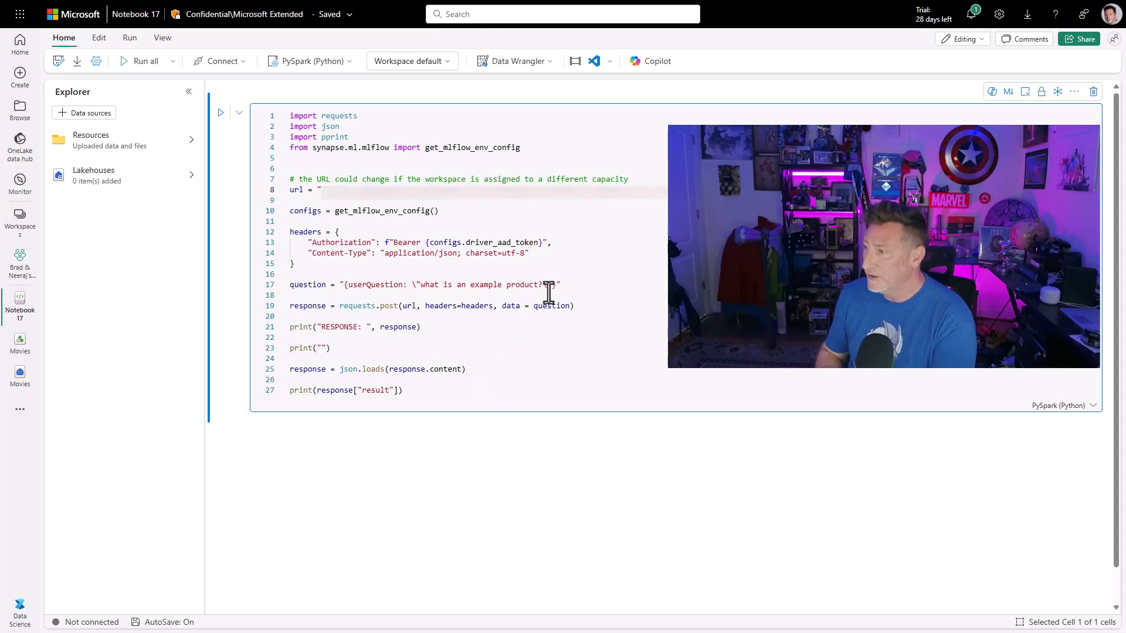
pyautogui.moveTo(538, 287); pyautogui.dragTo(423, 287)
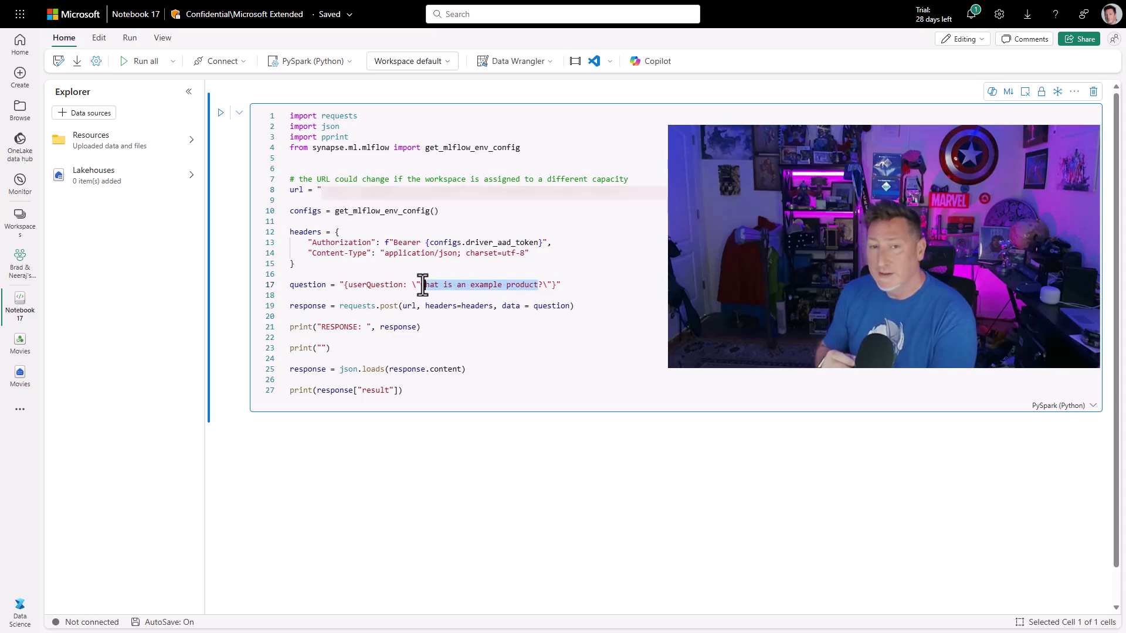
pyautogui.write('what')
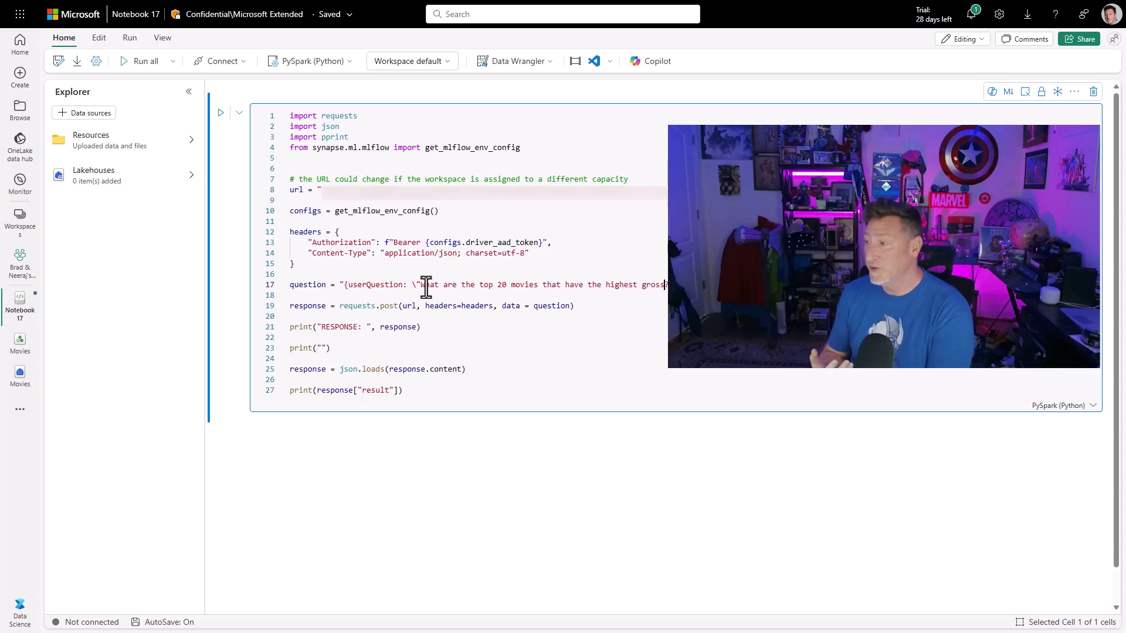
# Step: Run the notebook cell to query the AI skill for the top 20 highest-grossing movies
pyautogui.hotkey('shift', 'Return')
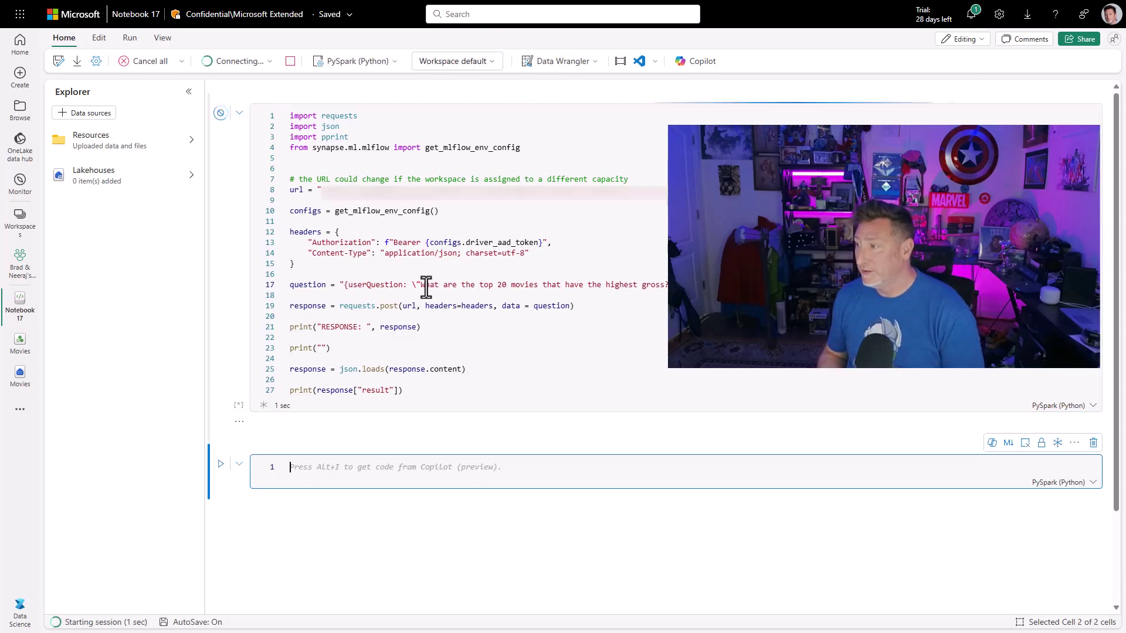